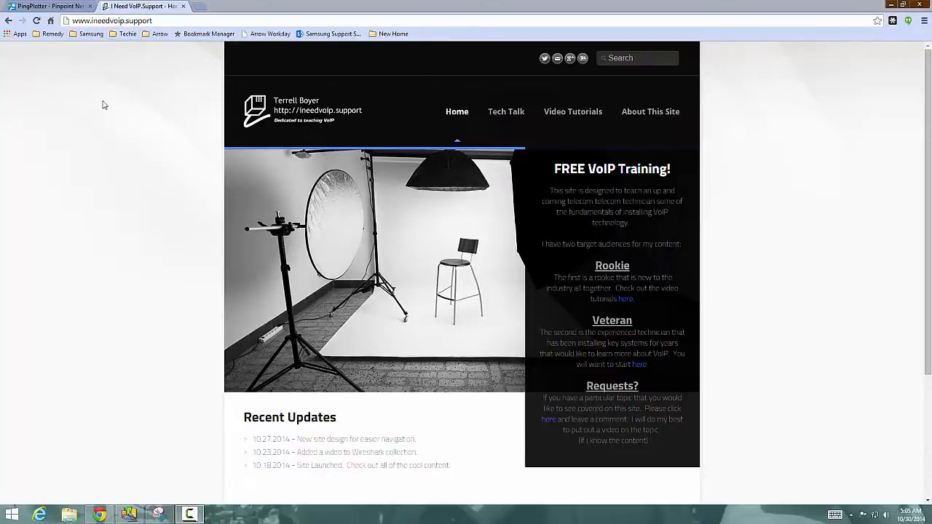
Review the PingPlotter website's home page and open its Common Network Problems guide
left_click(51, 7)
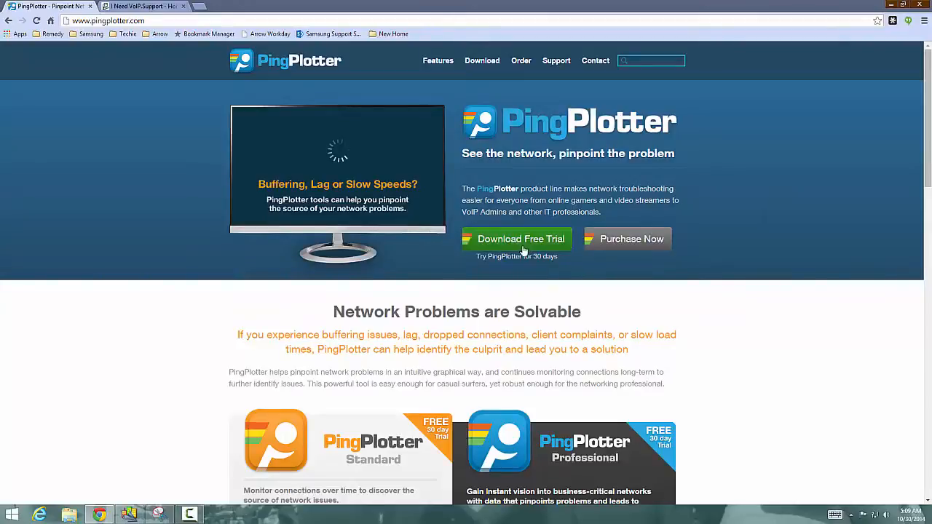
scroll(558, 302, "down", 2)
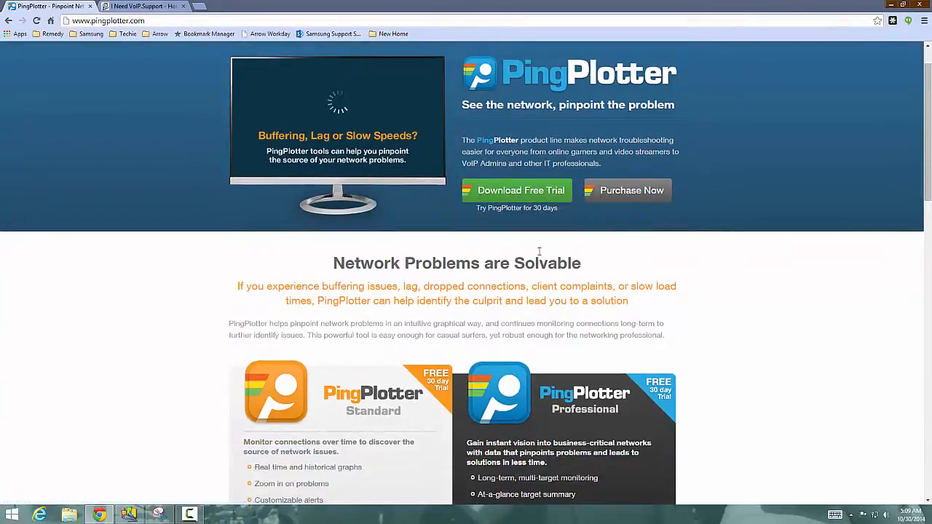
scroll(528, 233, "down", 3)
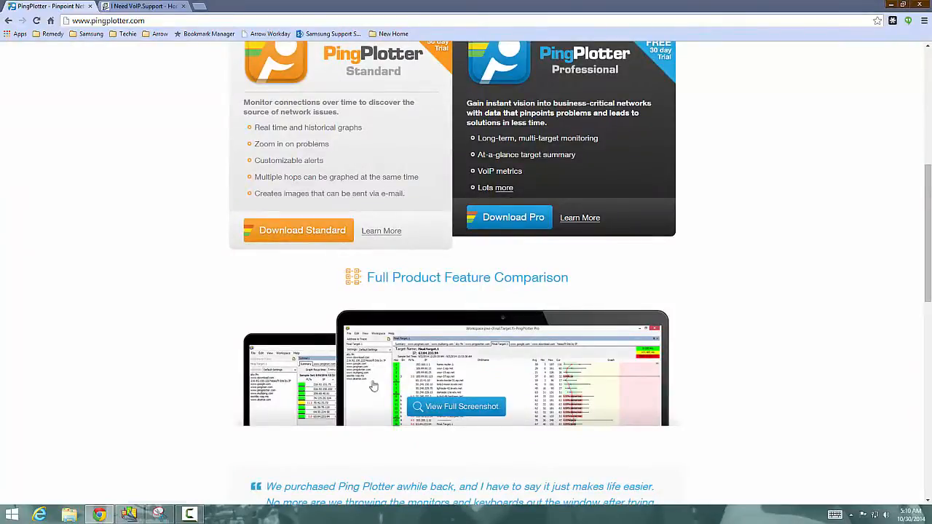
scroll(481, 380, "down", 5)
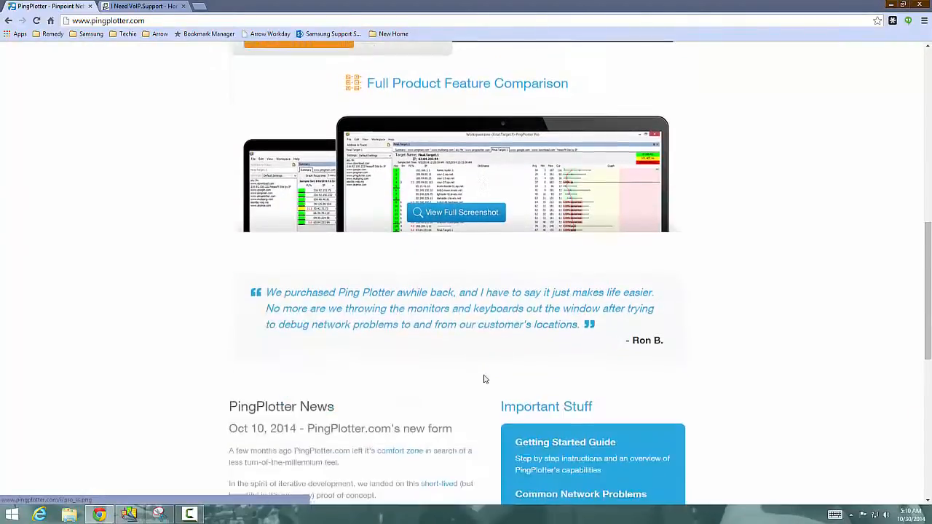
scroll(485, 379, "down", 3)
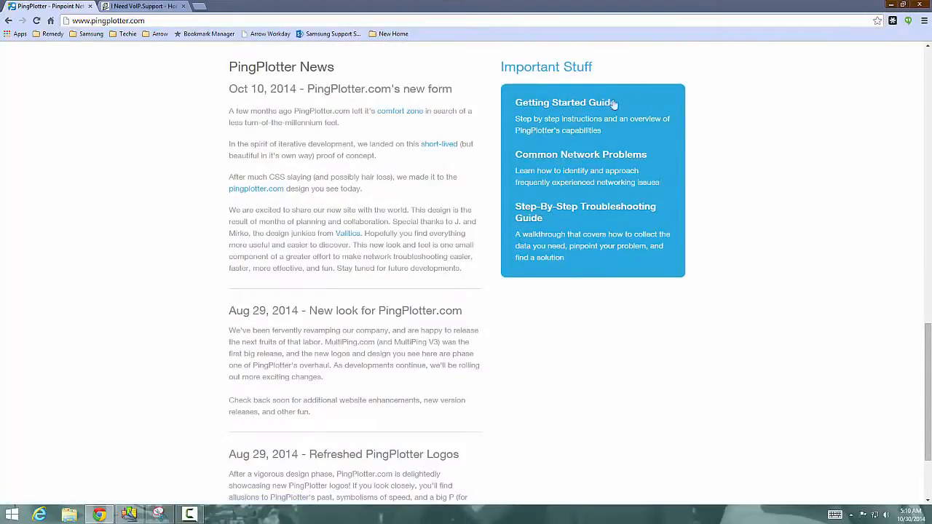
left_click(583, 155)
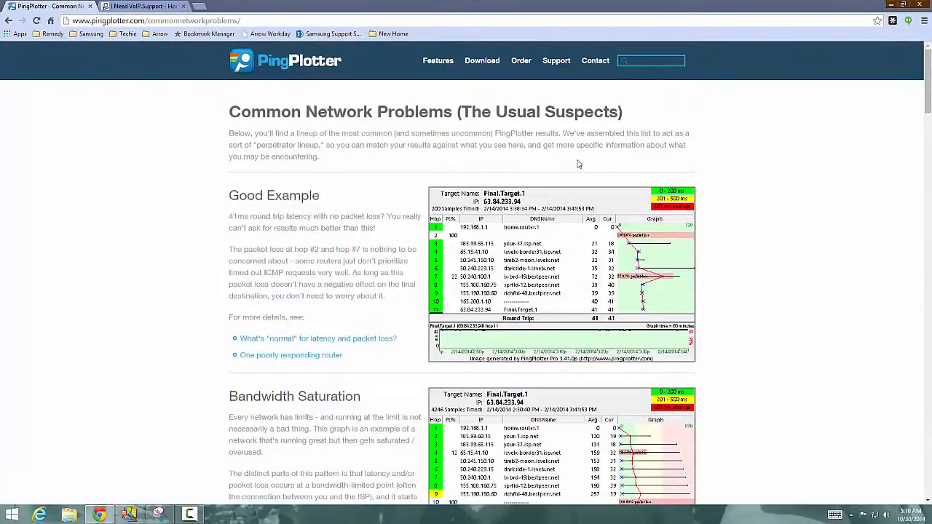
Examine the example graphs in the guide, including Good Example, Bandwidth Saturation, Wireless Interference and Bad wiring/hardware
scroll(344, 264, "down", 4)
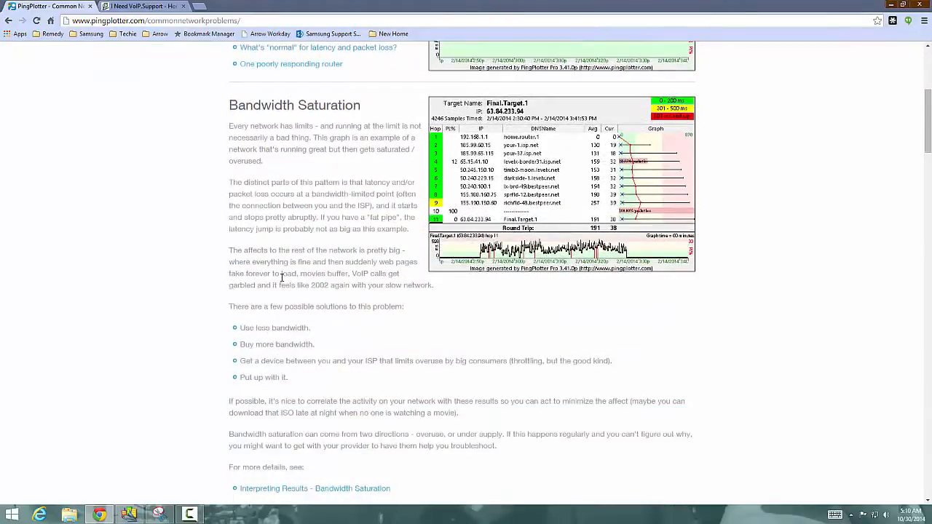
scroll(282, 278, "down", 3)
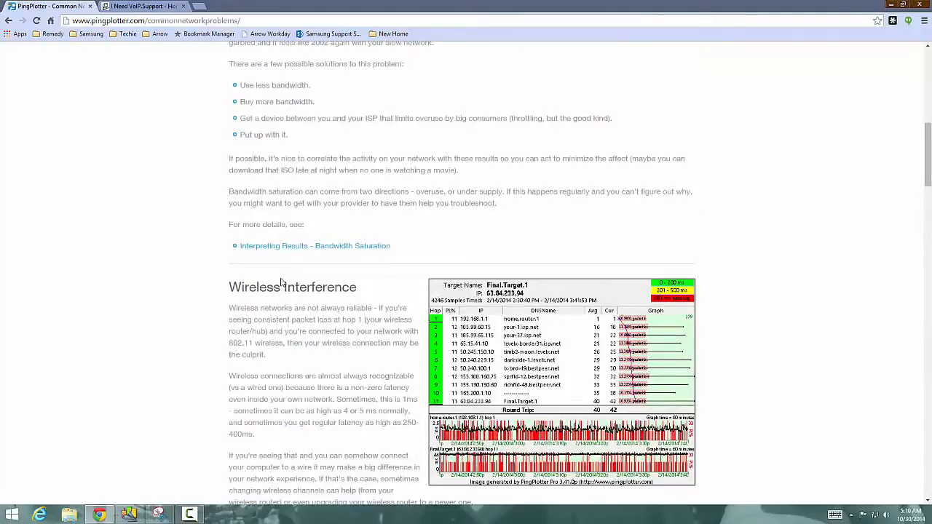
scroll(424, 279, "up", 7)
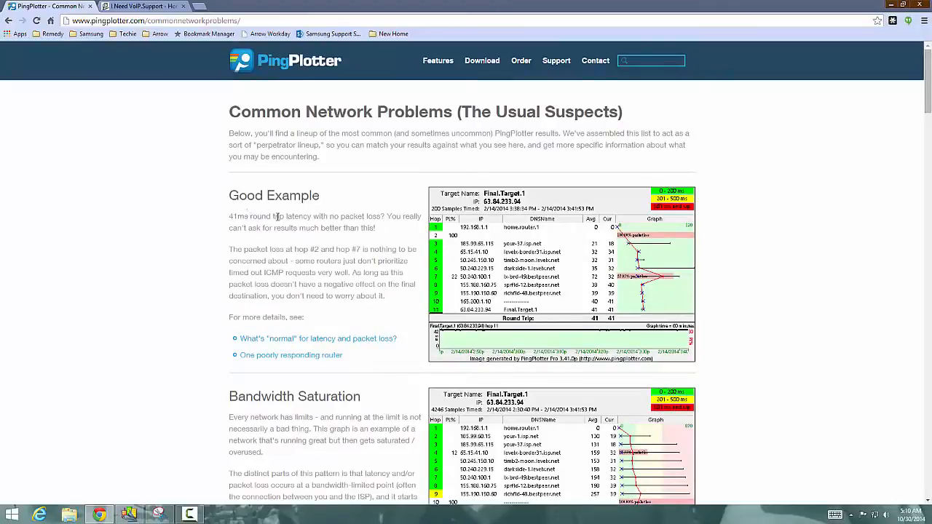
scroll(277, 217, "down", 12)
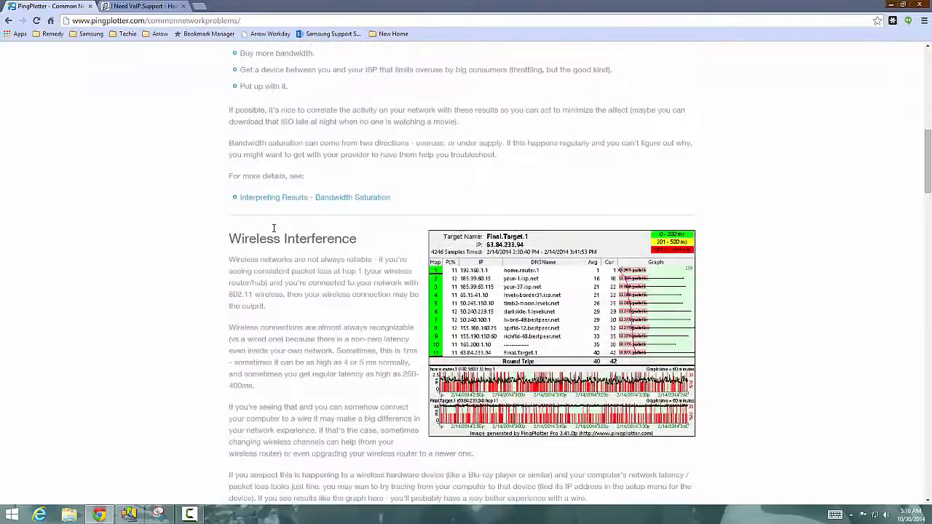
scroll(274, 231, "down", 12)
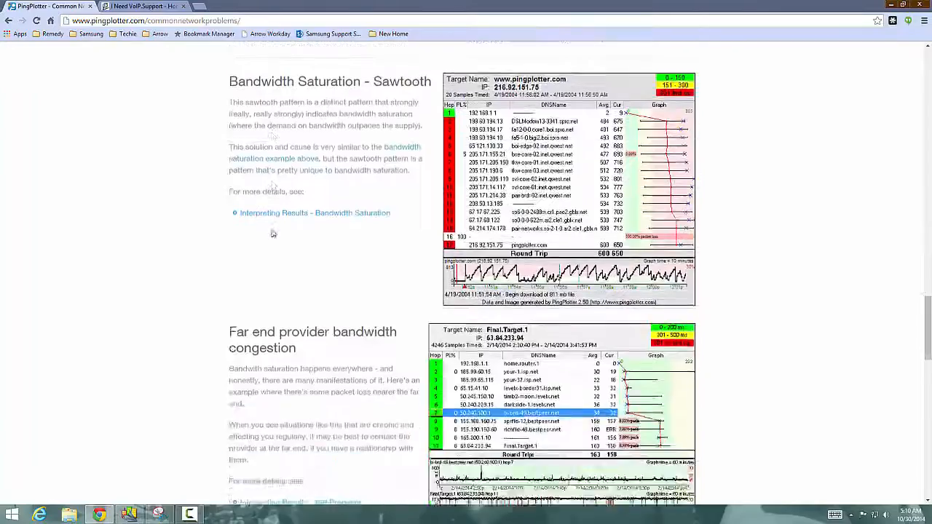
scroll(633, 208, "up", 2)
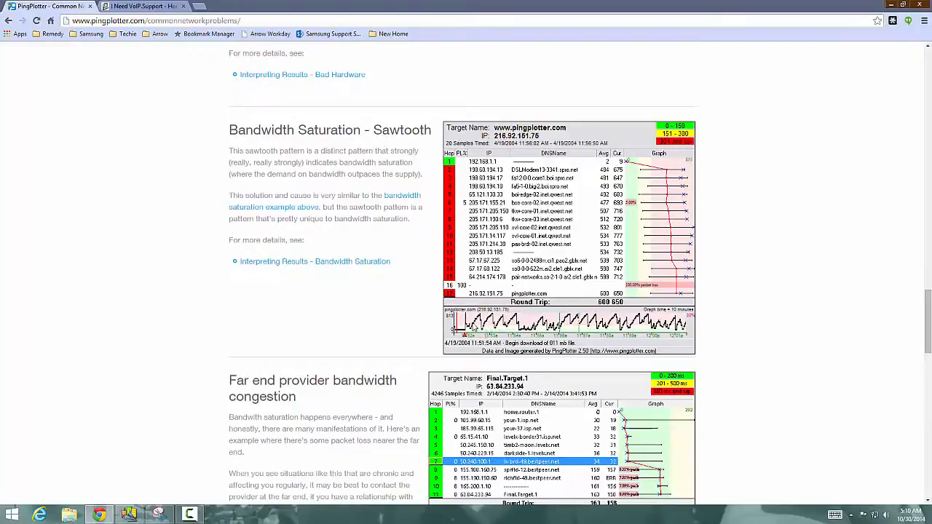
scroll(374, 210, "up", 10)
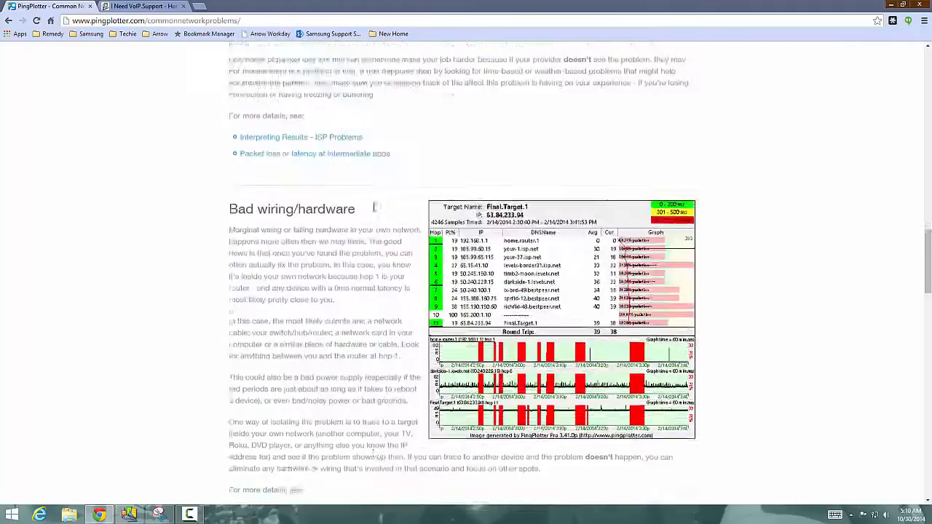
scroll(373, 211, "up", 8)
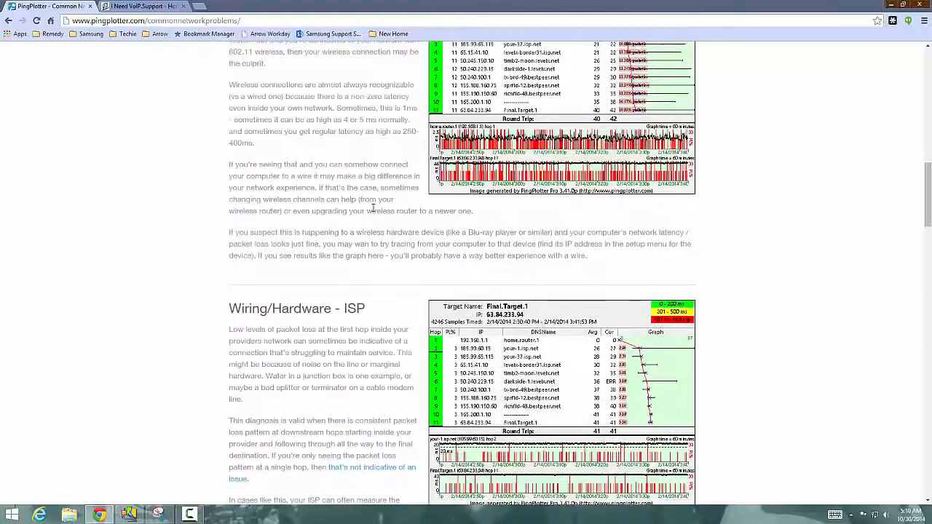
scroll(374, 211, "up", 3)
scroll(373, 210, "up", 3)
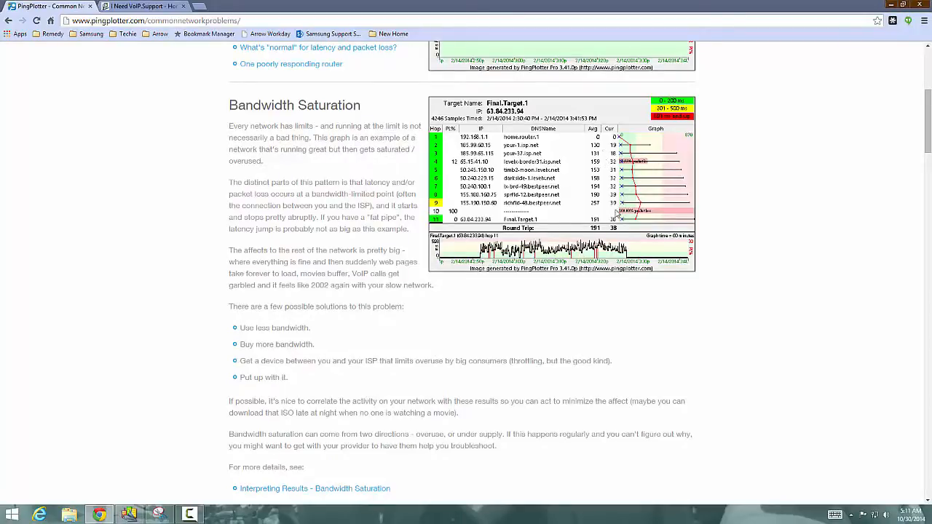
scroll(644, 247, "up", 5)
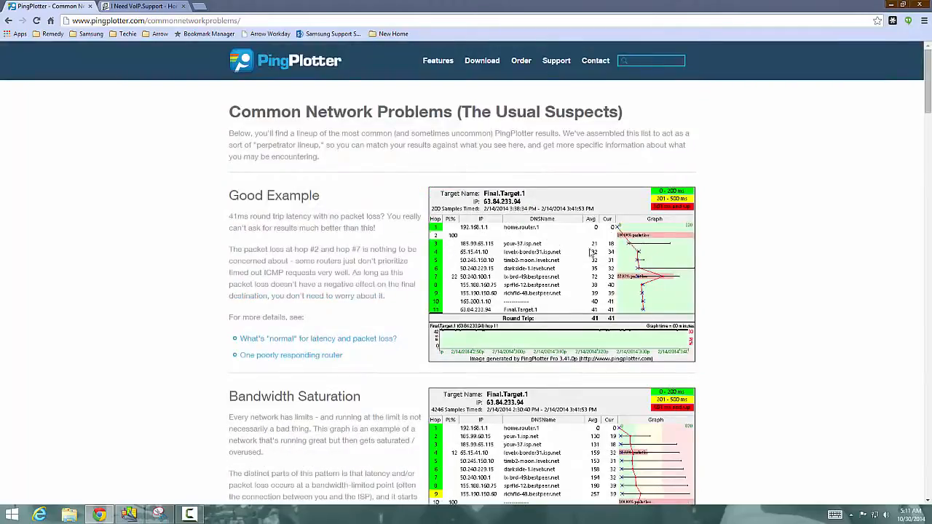
Switch to PingPlotter Pro and start a trace to google.com
left_click(128, 515)
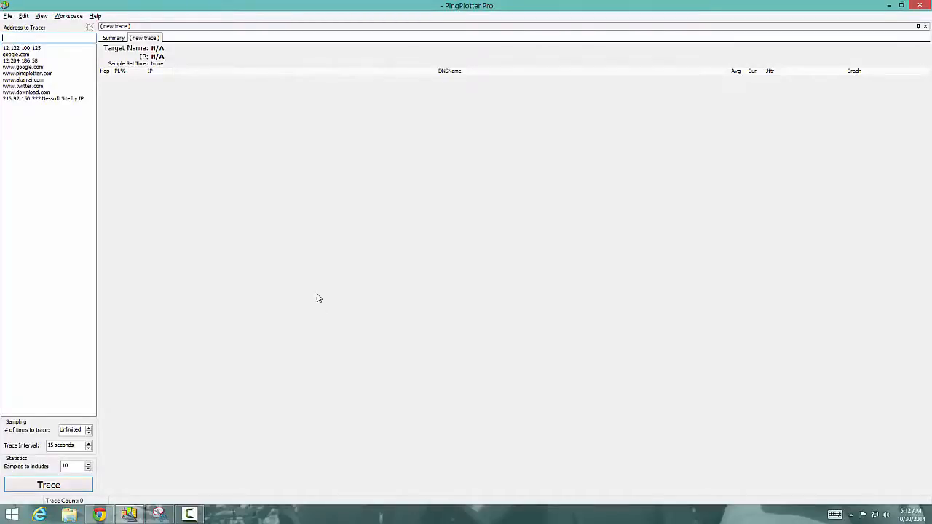
left_click(70, 17)
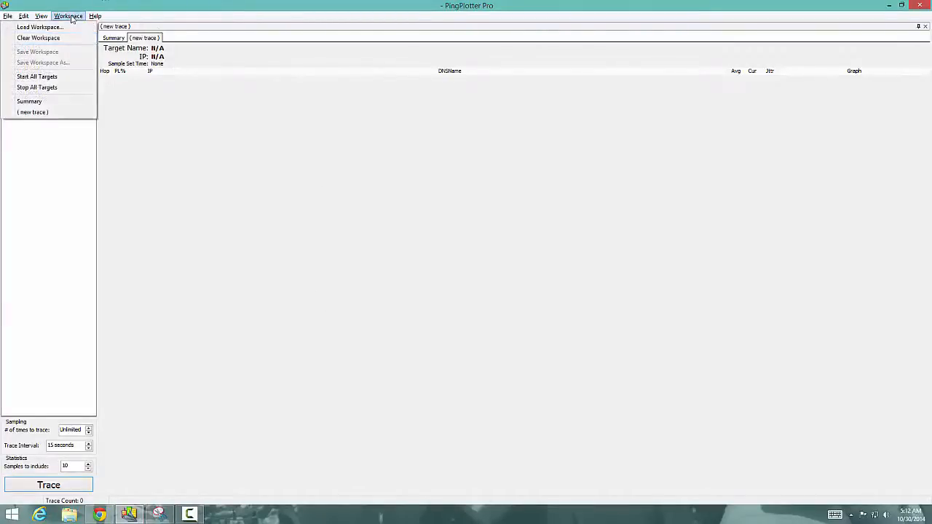
left_click(328, 218)
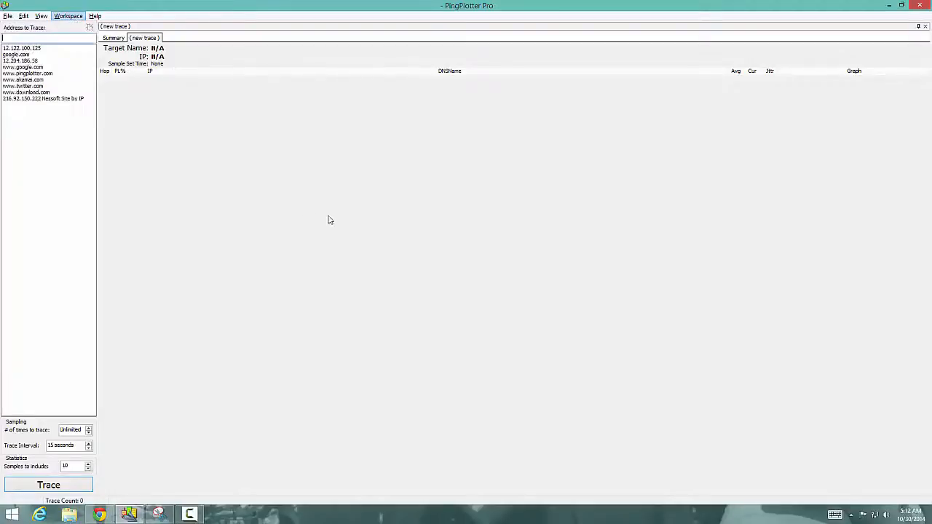
left_click(49, 39)
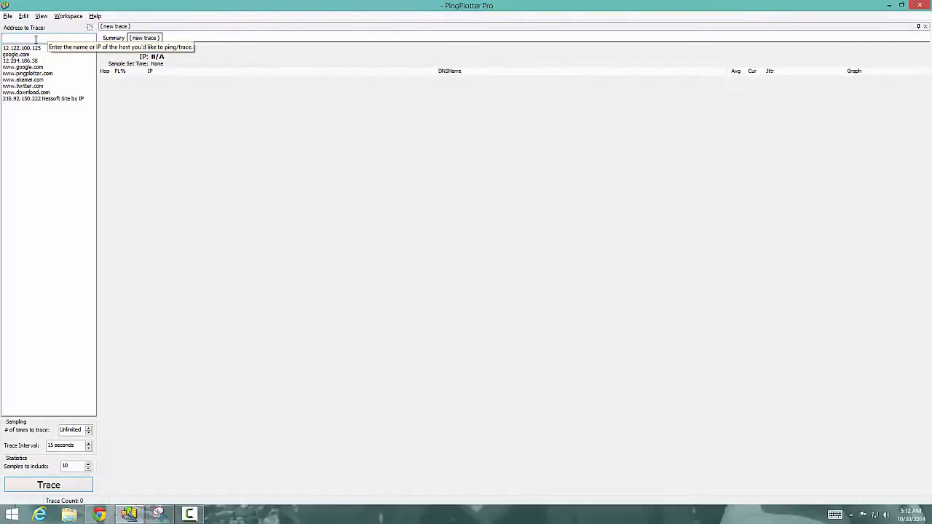
left_click(22, 55)
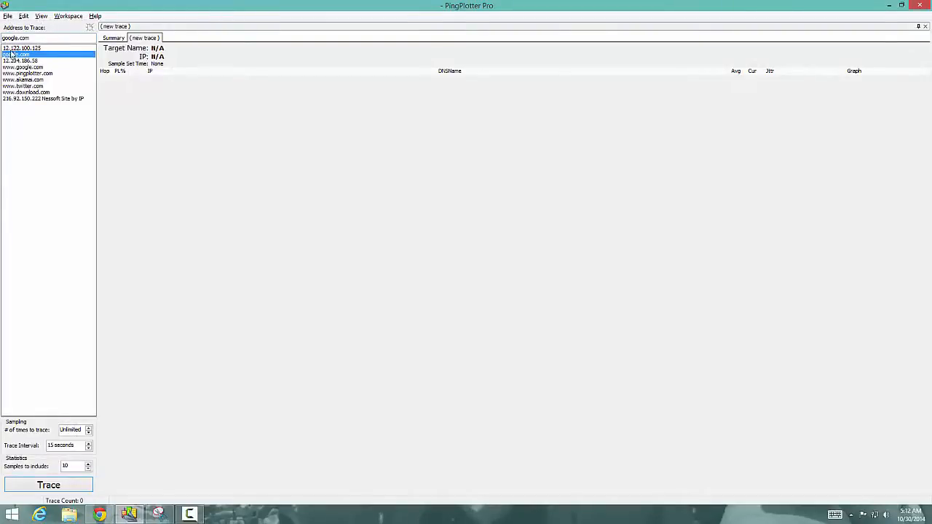
left_click(41, 39)
left_click(46, 486)
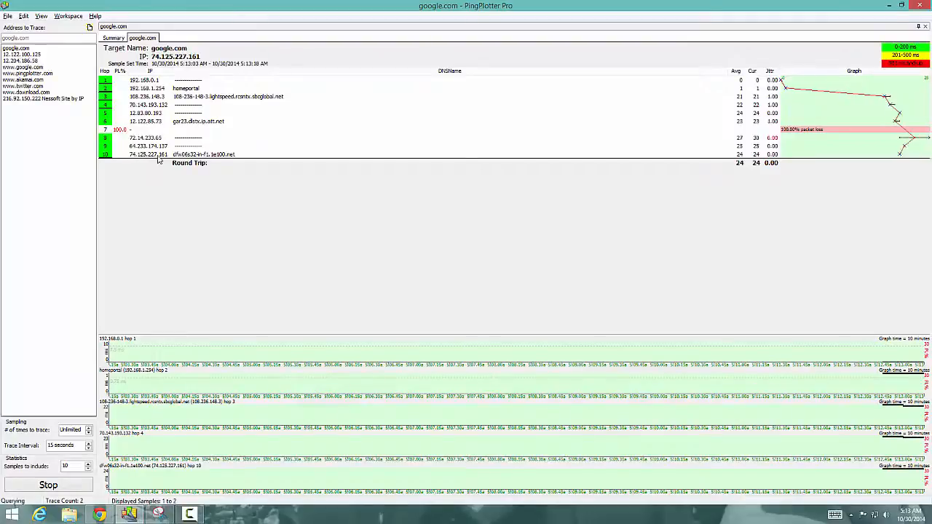
Open a Windows Command Prompt and ping google.com
left_click(13, 517)
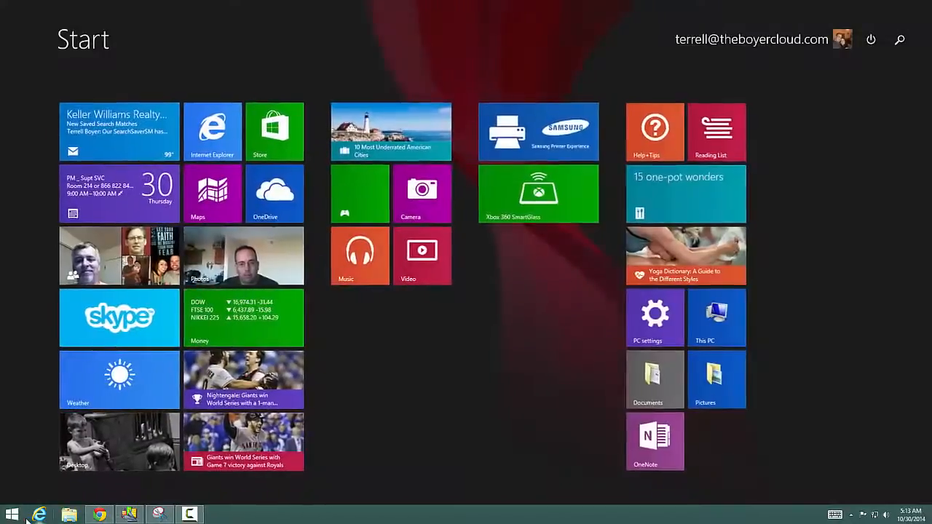
key("super")
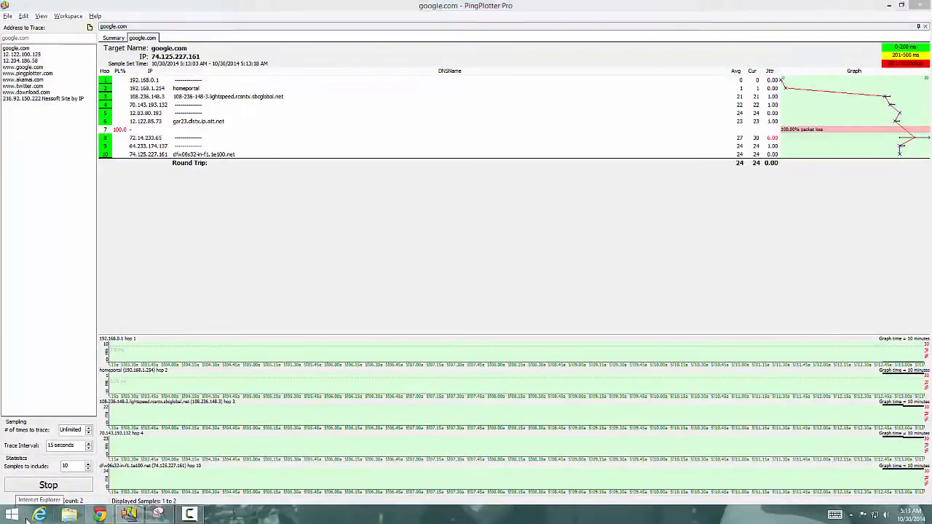
key("super")
type("cmd")
key("Return")
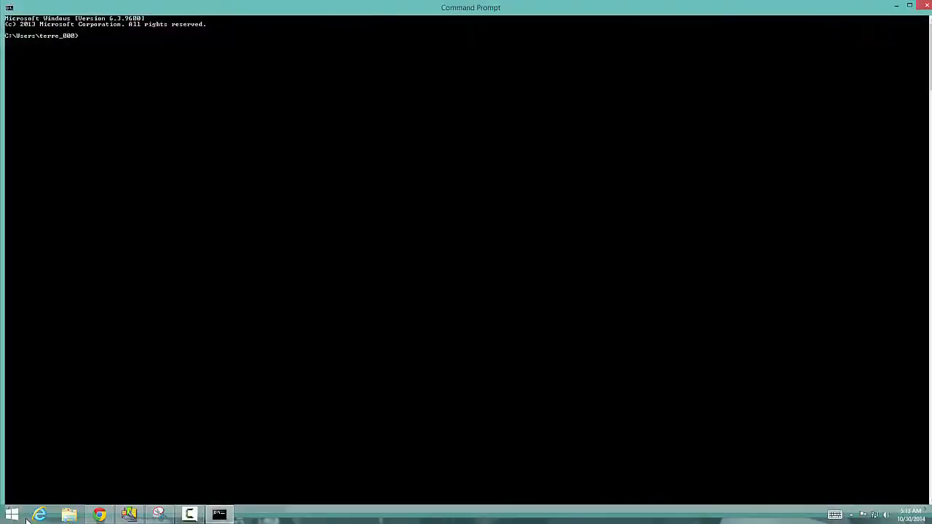
type("ping google.com")
key("Return")
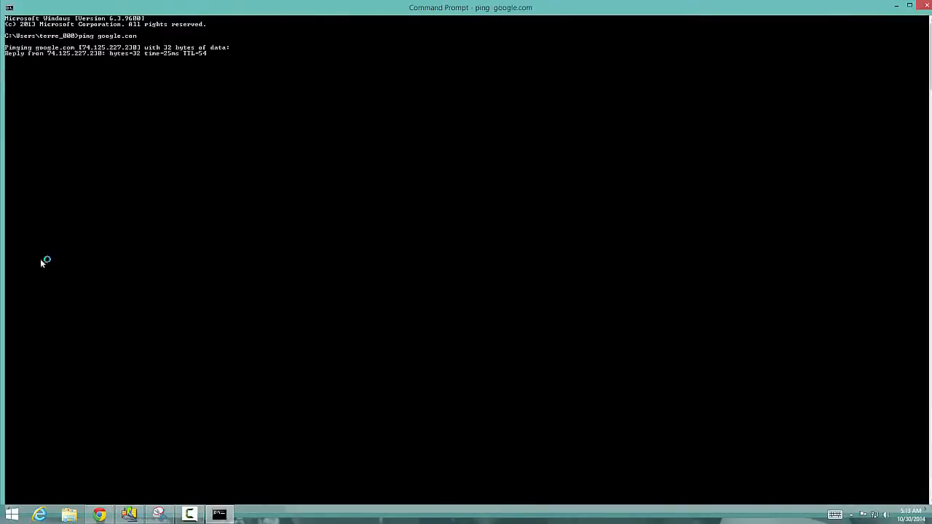
Move the Command Prompt window to uncover the PingPlotter trace and run tracert google.com
left_click_drag(151, 9, 261, 177)
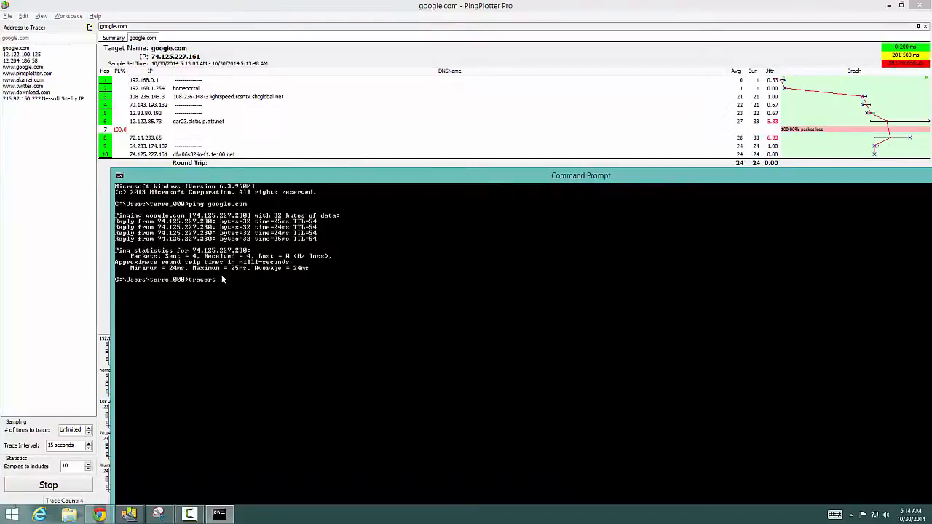
type("1")
type("oogle.com")
key("Return")
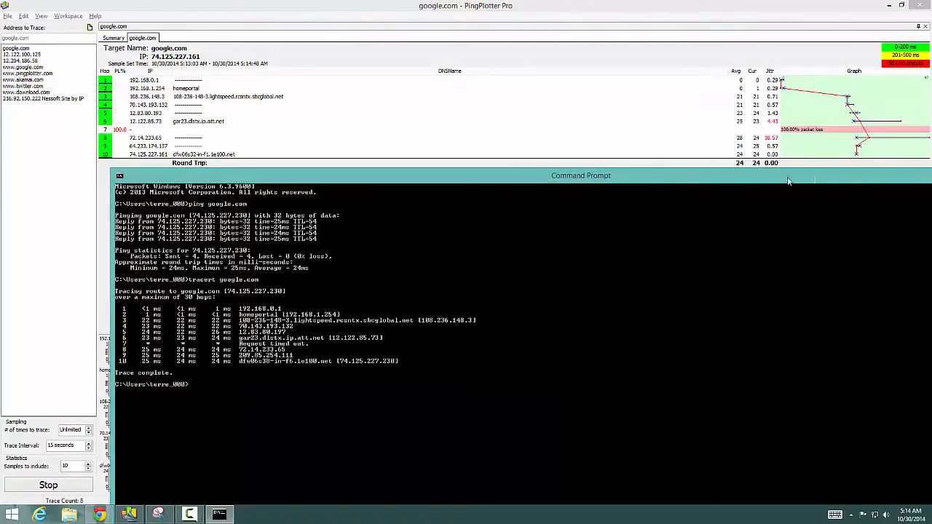
Minimize the Command Prompt and compare the google.com trace in PingPlotter with the website's Good Example graph
left_click_drag(787, 181, 547, 199)
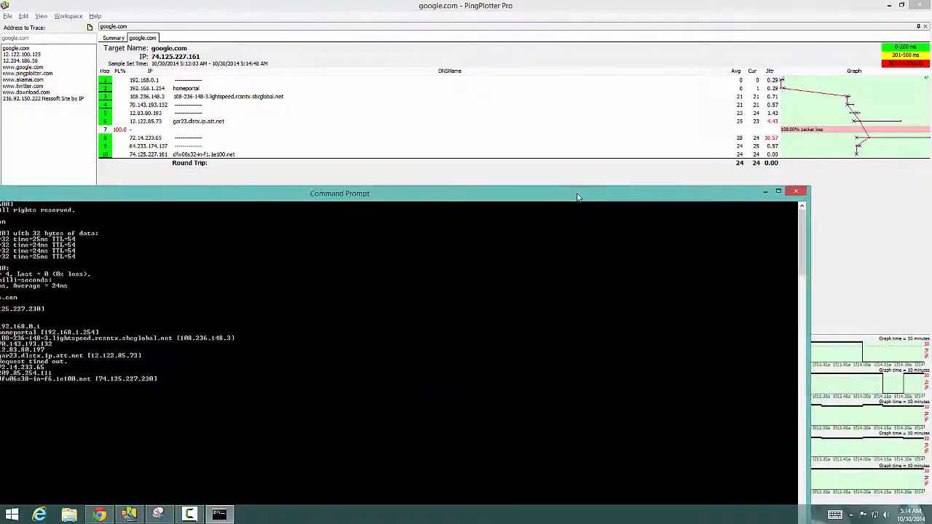
left_click(766, 192)
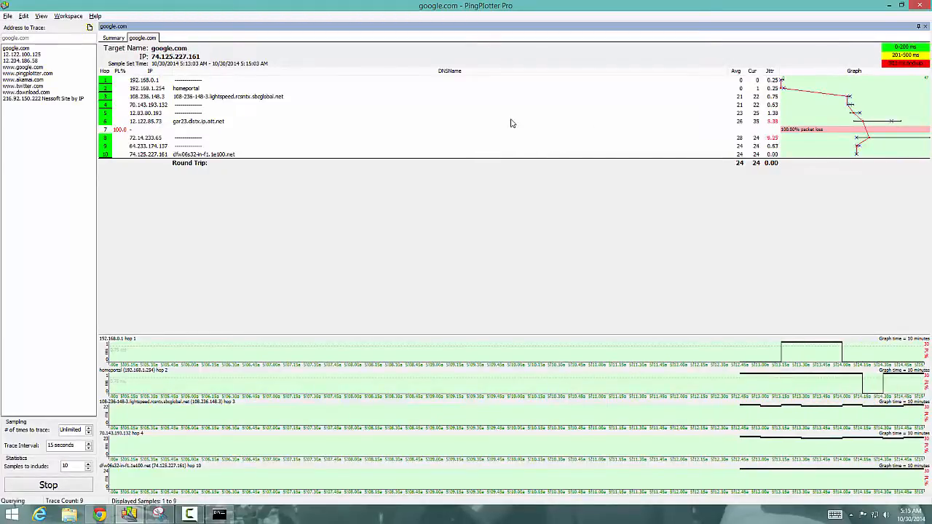
left_click(100, 515)
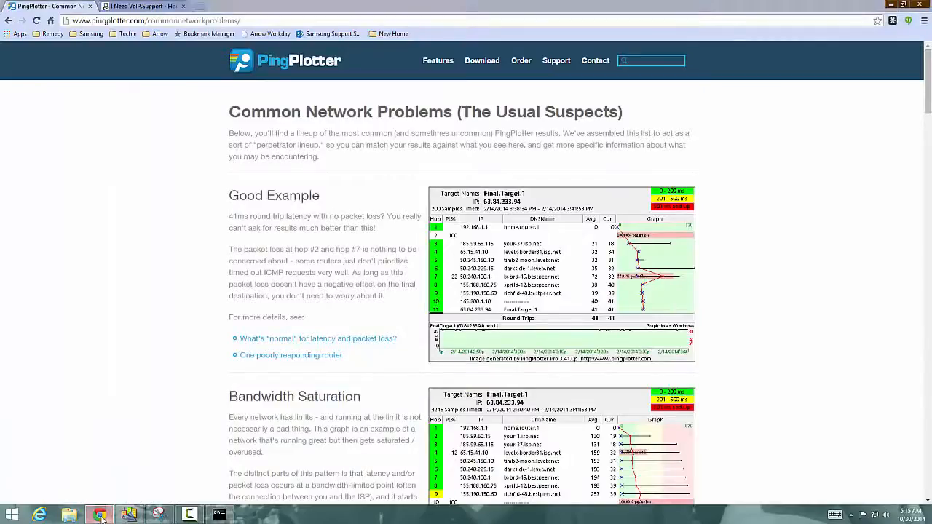
left_click(101, 515)
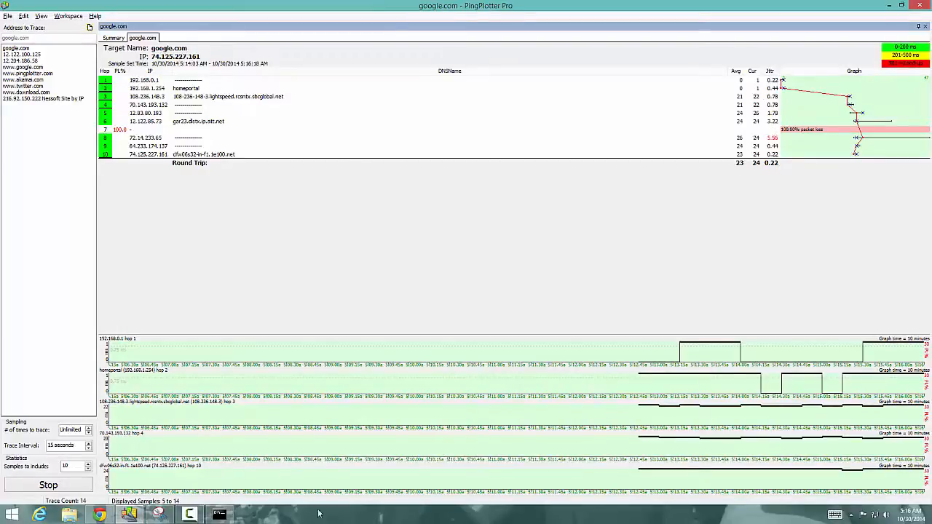
Restore the Command Prompt to compare its ping and tracert output with the PingPlotter trace, and minimize it again
left_click(219, 513)
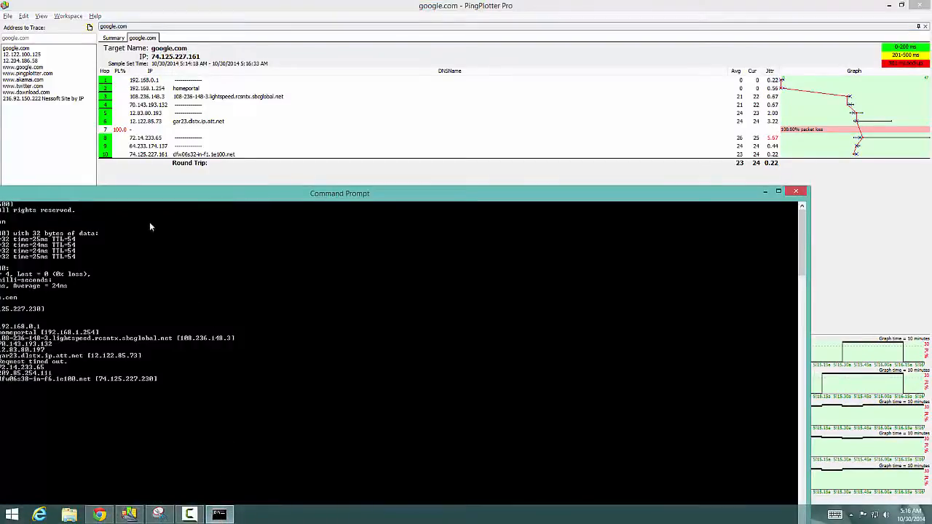
left_click_drag(131, 198, 275, 149)
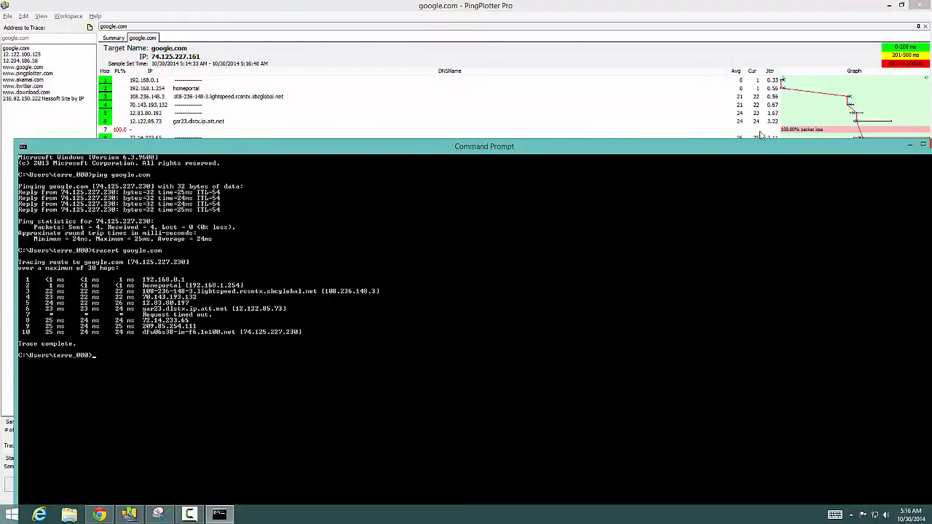
left_click(911, 145)
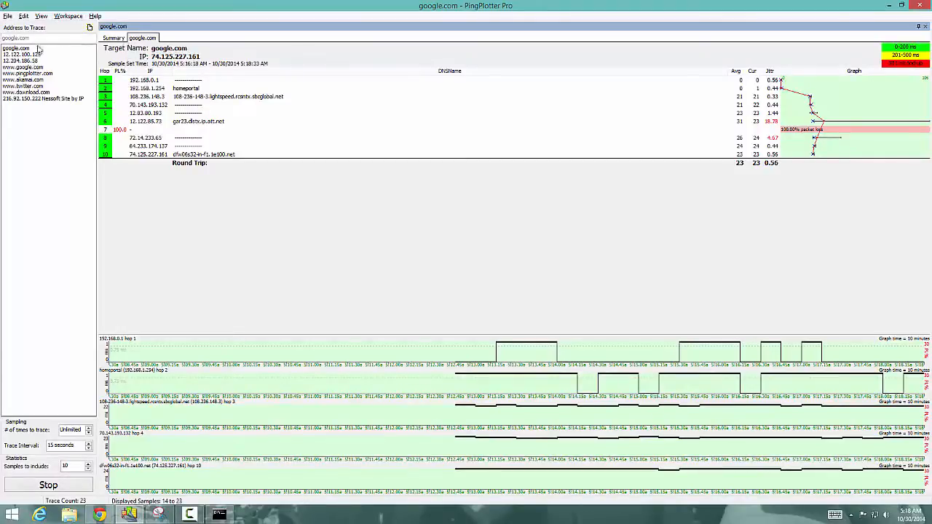
Stop the google.com trace and start tracing ineedvoip.support as a new target
left_click(17, 487)
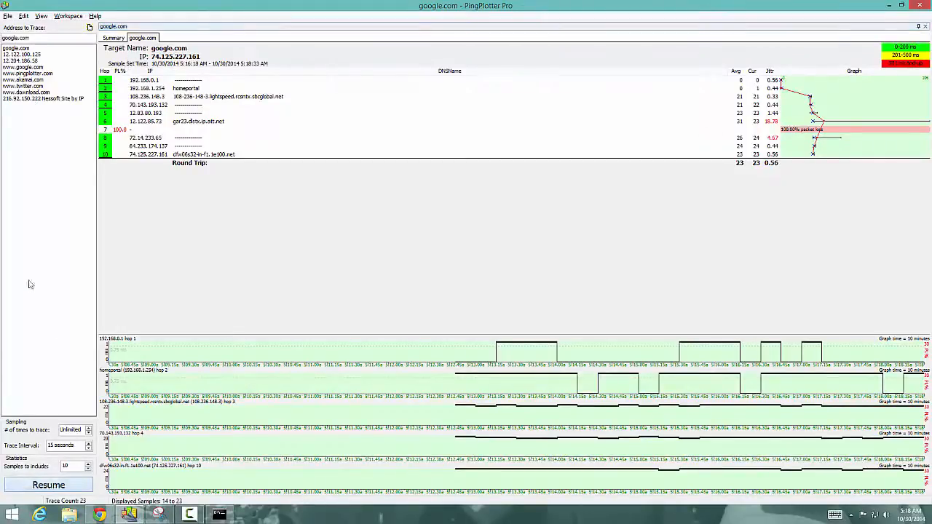
left_click(89, 28)
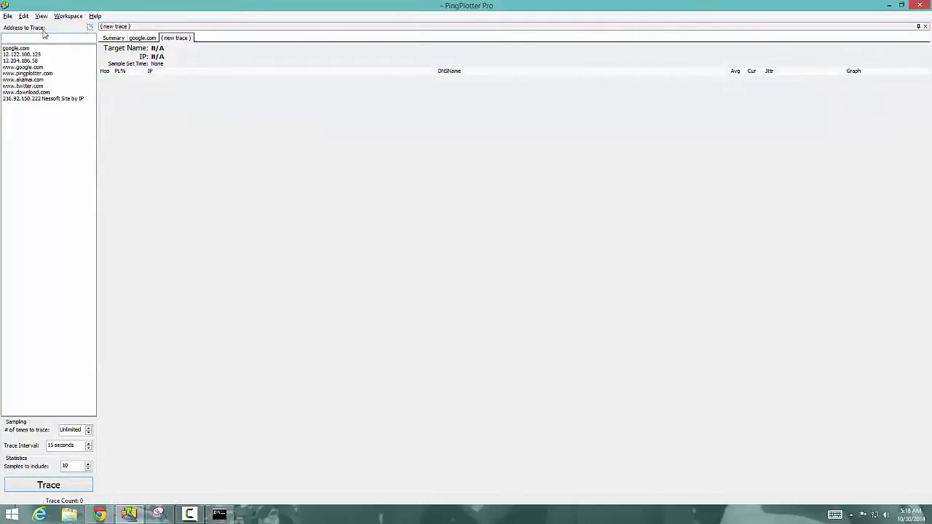
type("yaho")
type("m")
type("ort")
left_click(42, 482)
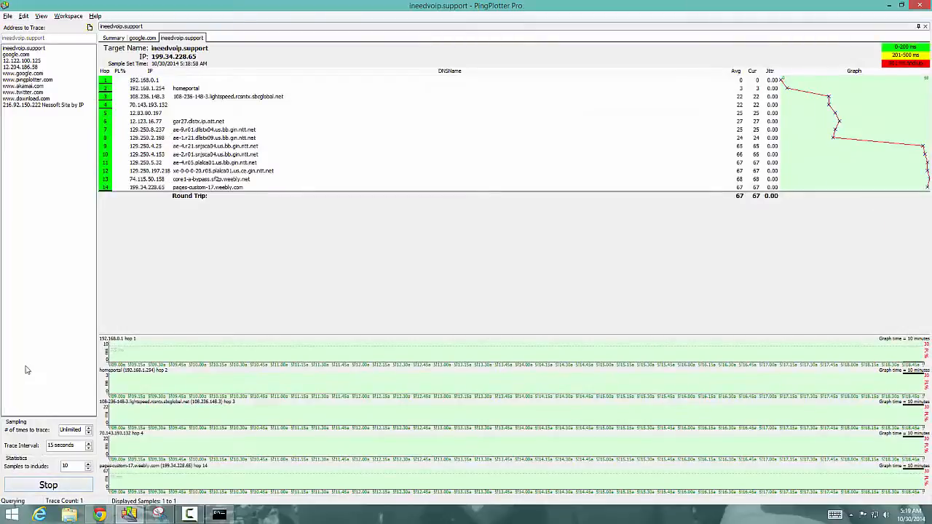
View the summary of all traced targets, the google.com results and the ineedvoip.support results in turn
left_click(112, 38)
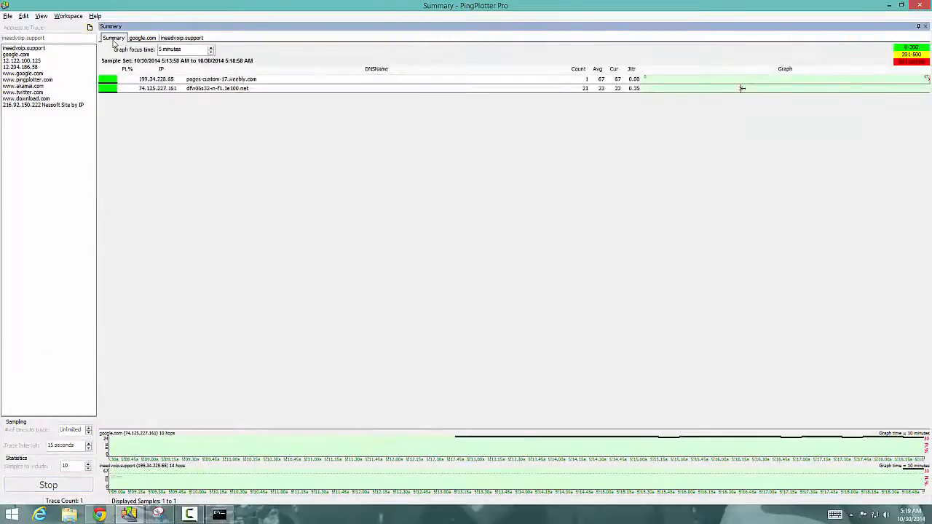
left_click(142, 39)
left_click(177, 39)
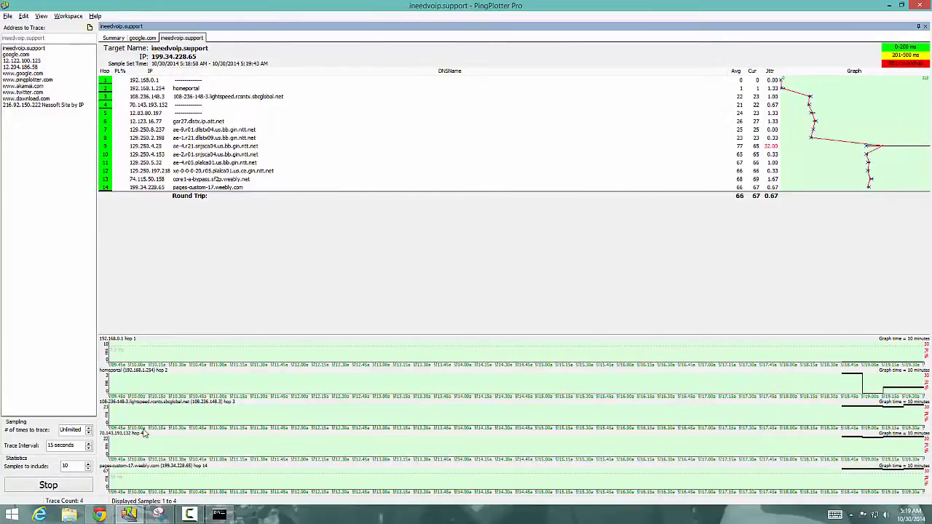
Switch to Chrome and examine the Bandwidth Saturation example graph and its description on the Common Network Problems page
left_click(131, 513)
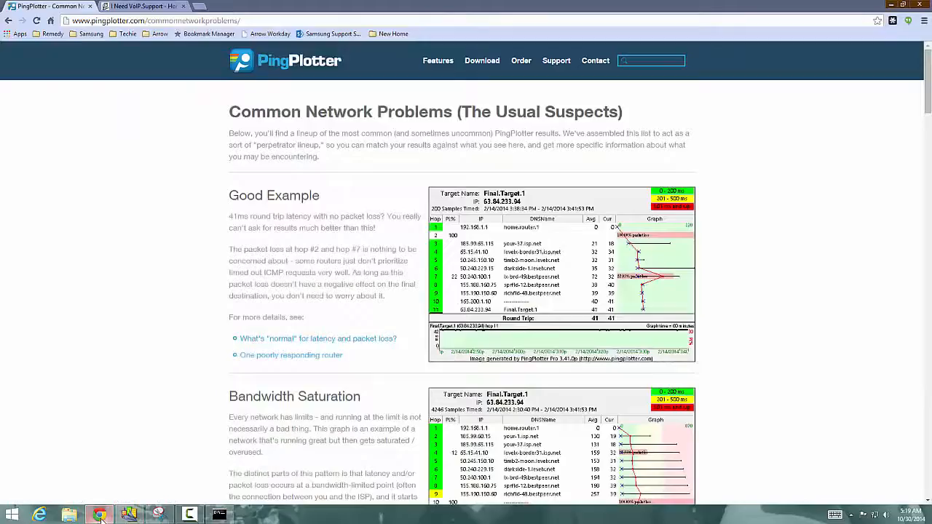
scroll(561, 272, "down", 4)
scroll(559, 308, "up", 4)
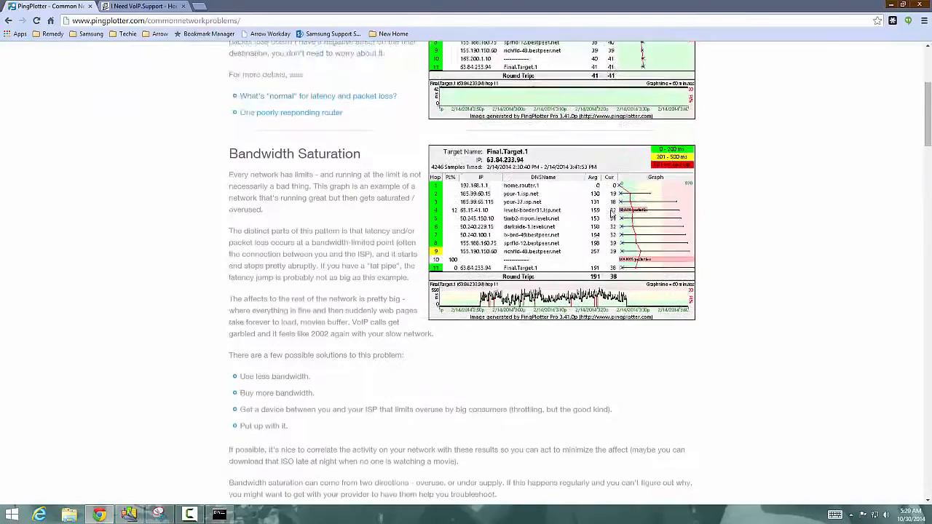
scroll(611, 218, "down", 1)
scroll(611, 218, "down", 3)
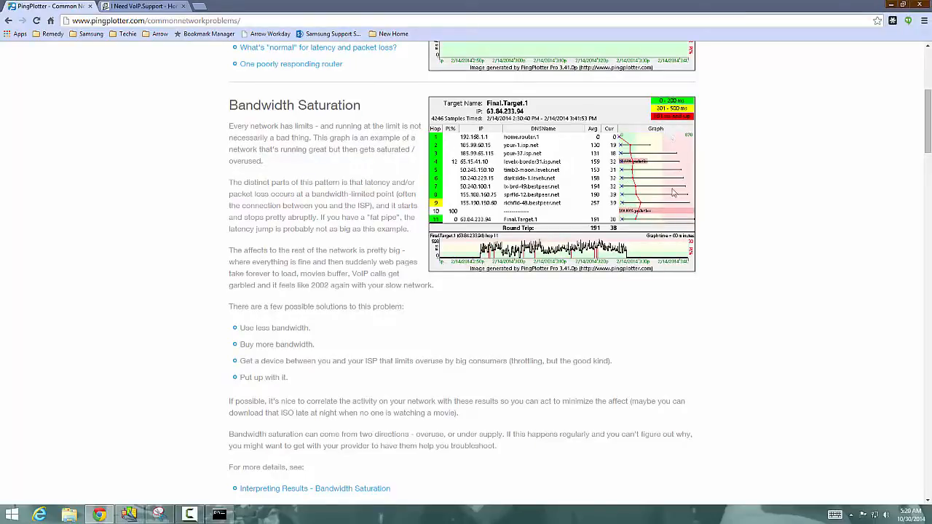
scroll(508, 391, "down", 1)
Examine the Wireless Interference and Bad wiring/hardware example graphs, and return to the start of the page
scroll(507, 391, "down", 5)
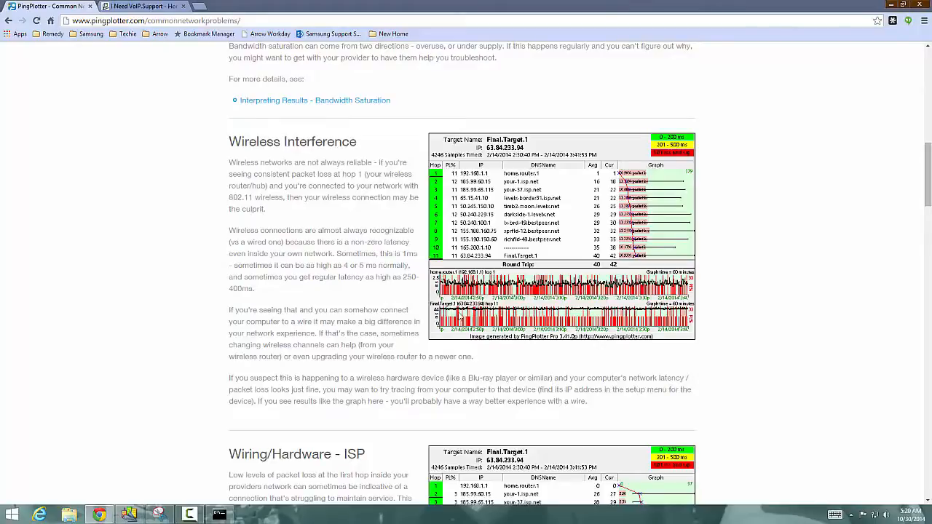
scroll(459, 318, "down", 3)
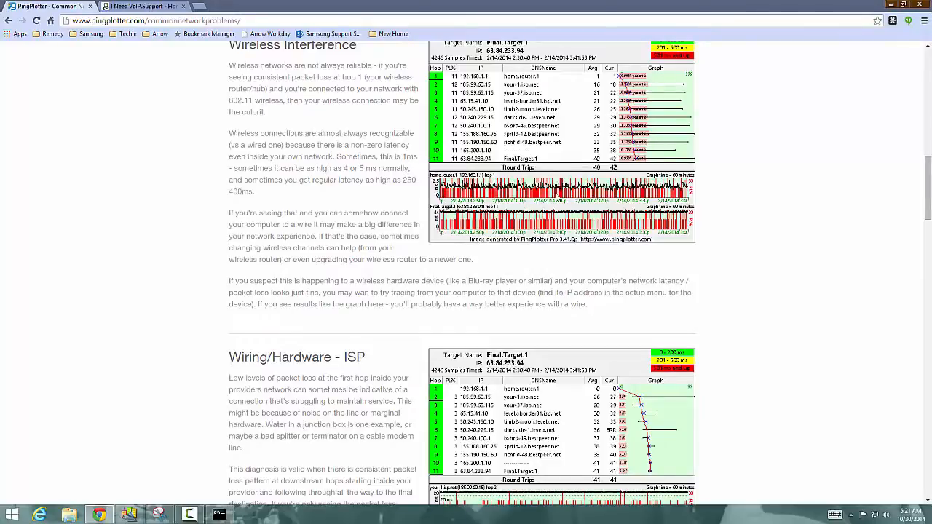
scroll(556, 197, "down", 7)
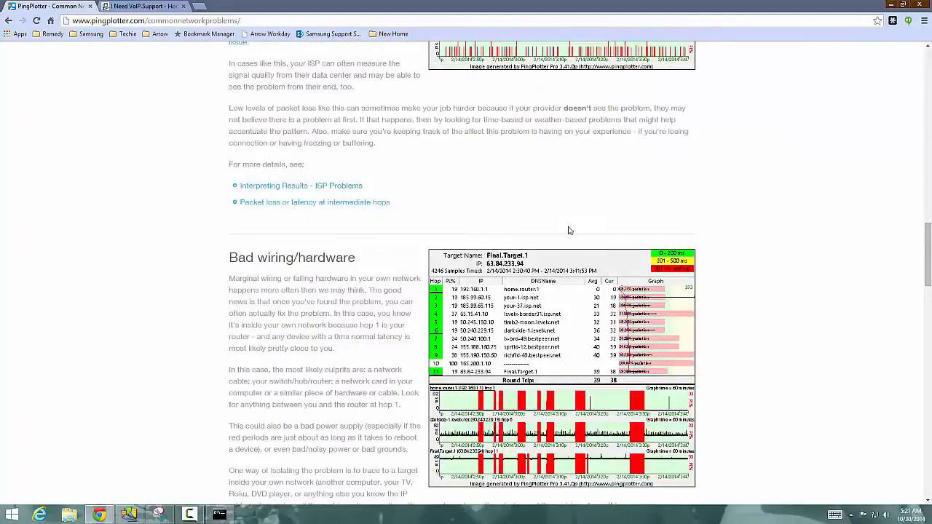
scroll(570, 240, "down", 2)
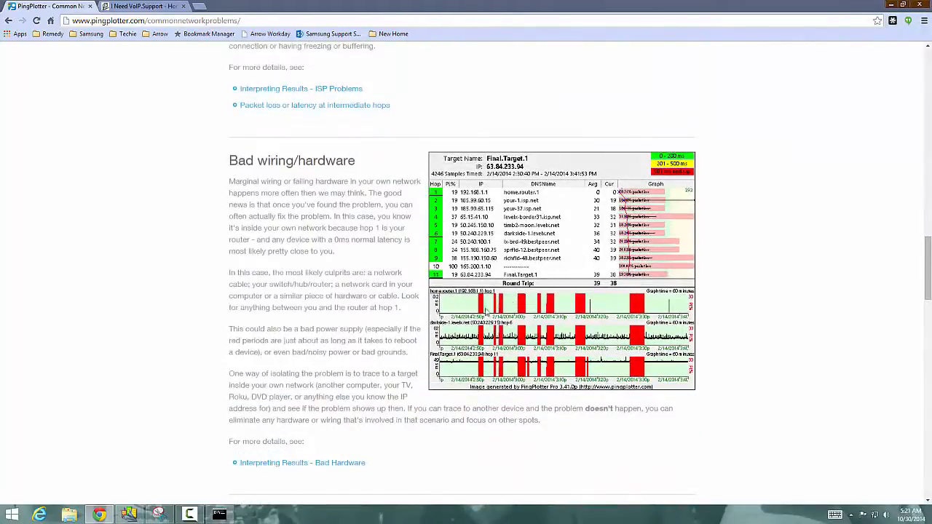
scroll(273, 129, "up", 13)
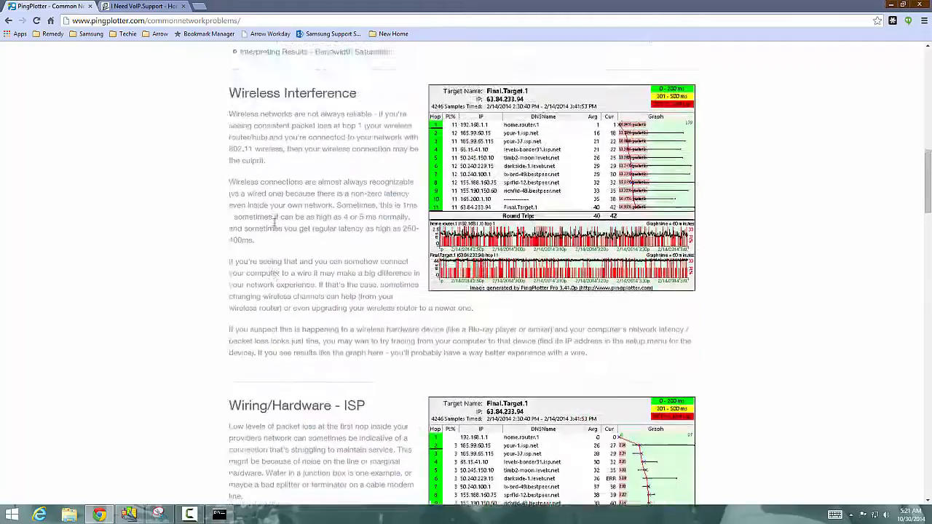
scroll(274, 129, "up", 5)
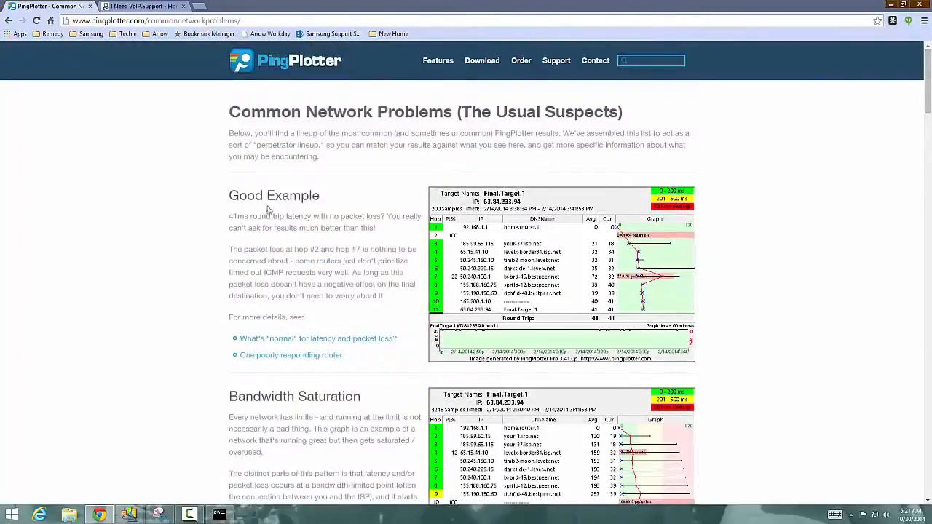
Review the example problems again in order, from Good Example through Bandwidth Saturation - Sawtooth
scroll(266, 209, "down", 3)
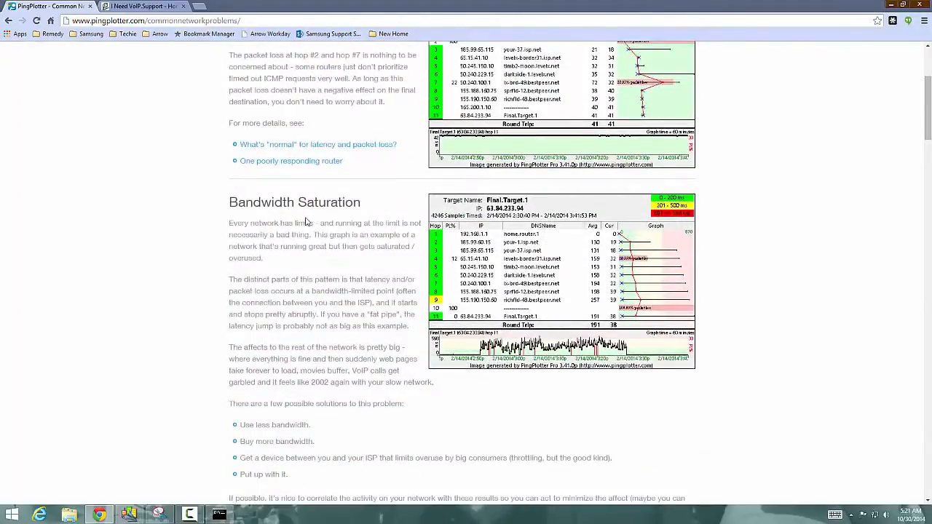
scroll(300, 223, "up", 3)
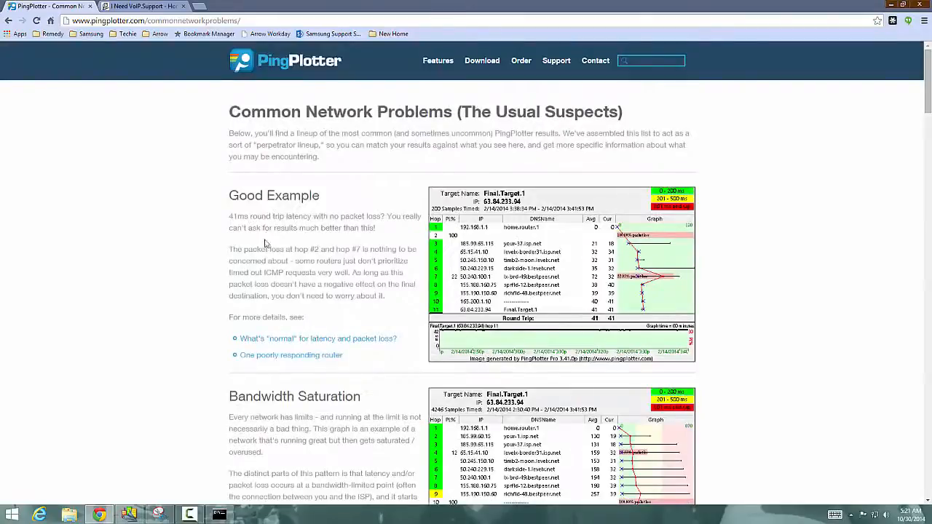
scroll(272, 272, "down", 1)
scroll(364, 313, "down", 3)
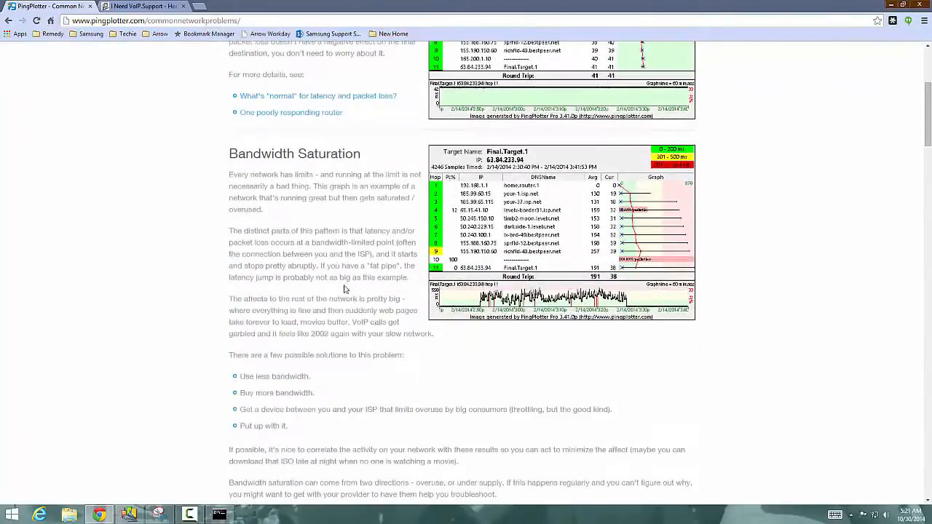
scroll(354, 288, "down", 5)
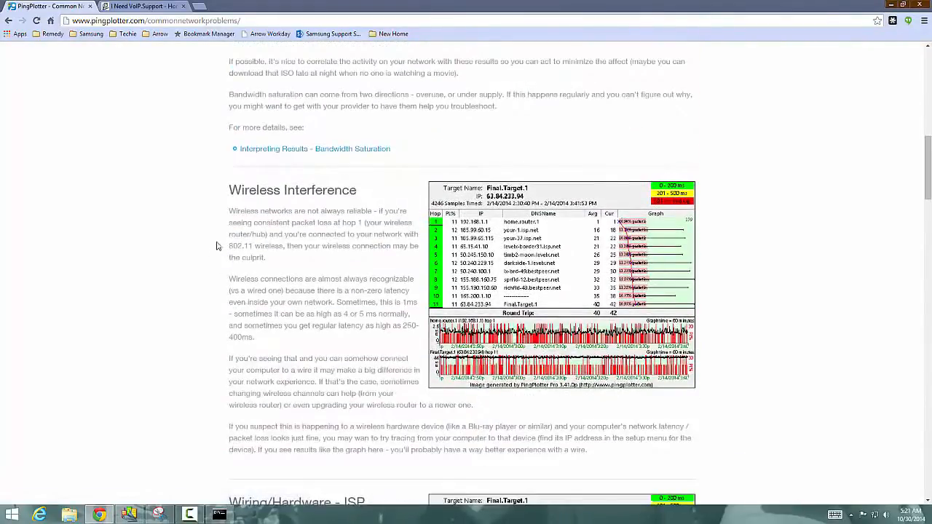
scroll(405, 297, "down", 3)
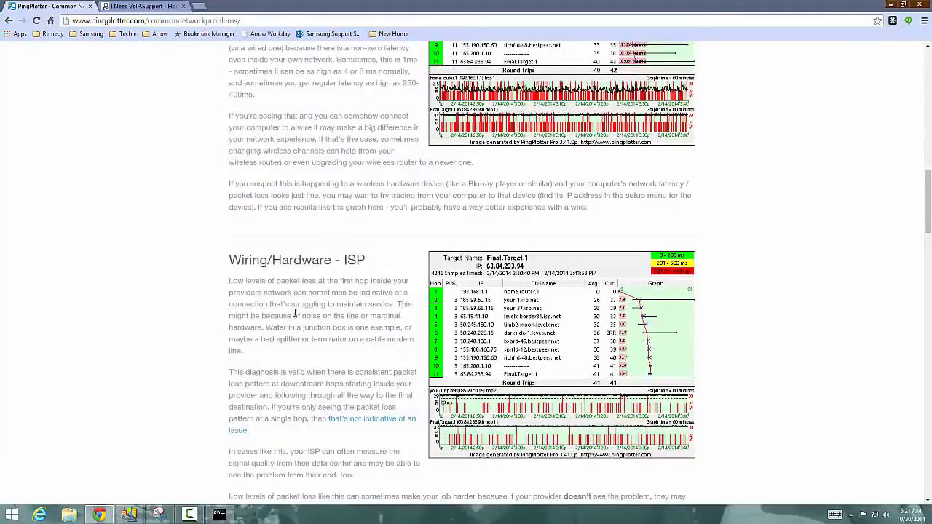
scroll(418, 361, "down", 6)
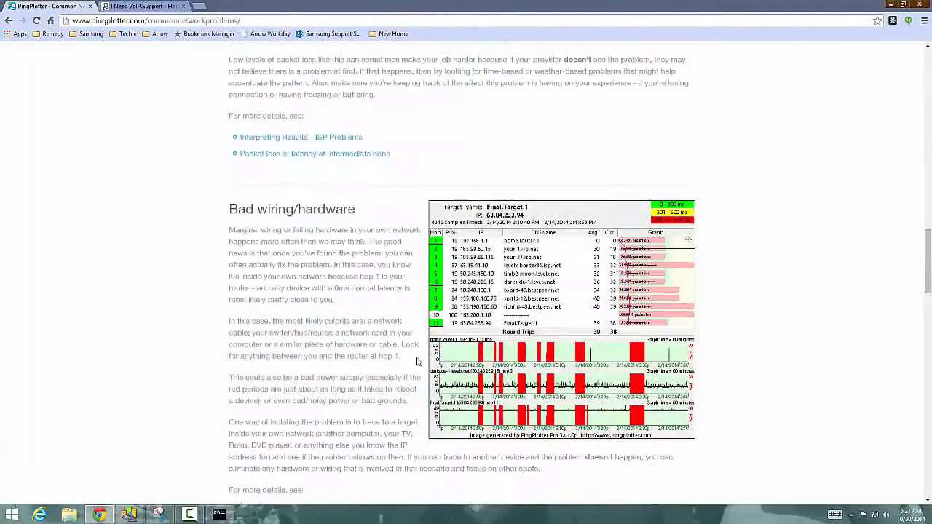
scroll(377, 277, "down", 5)
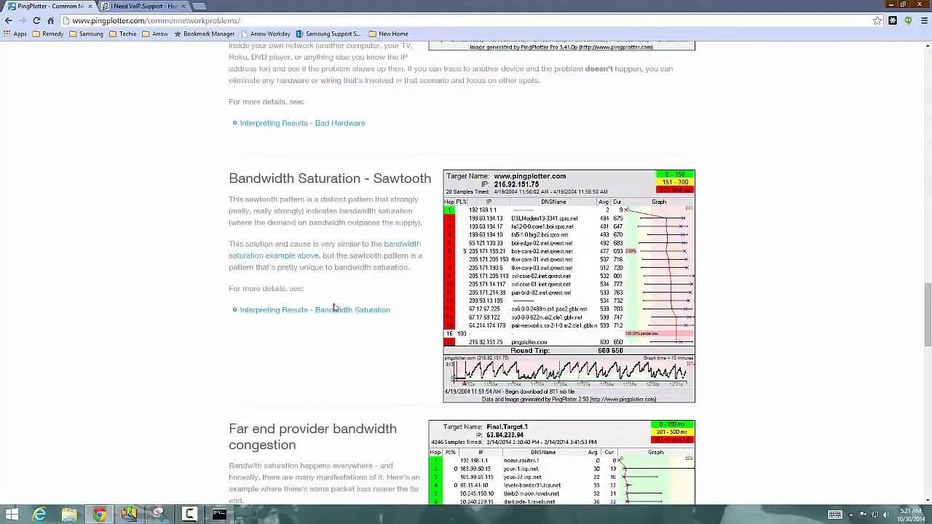
Examine the remaining examples, from Far end provider bandwidth congestion to Missing all intermediate hops, and return to the start of the page
scroll(334, 307, "down", 3)
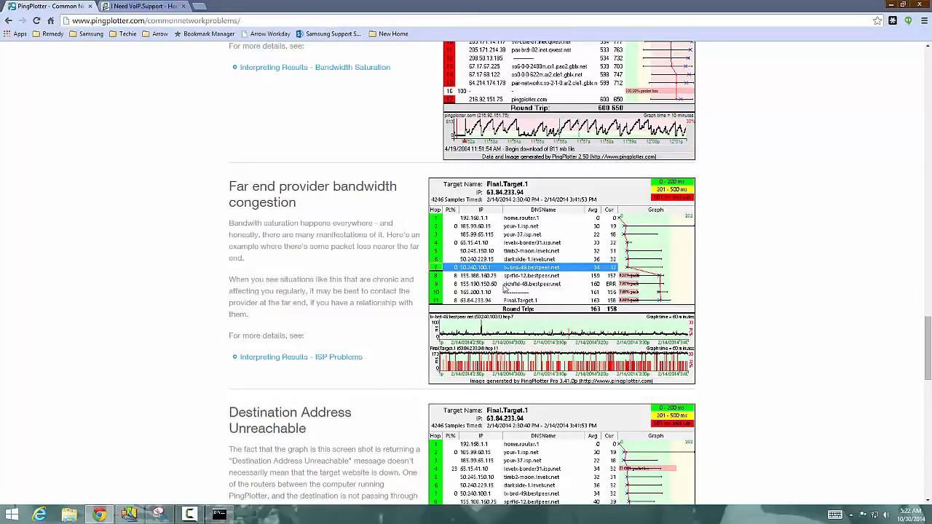
scroll(504, 289, "down", 3)
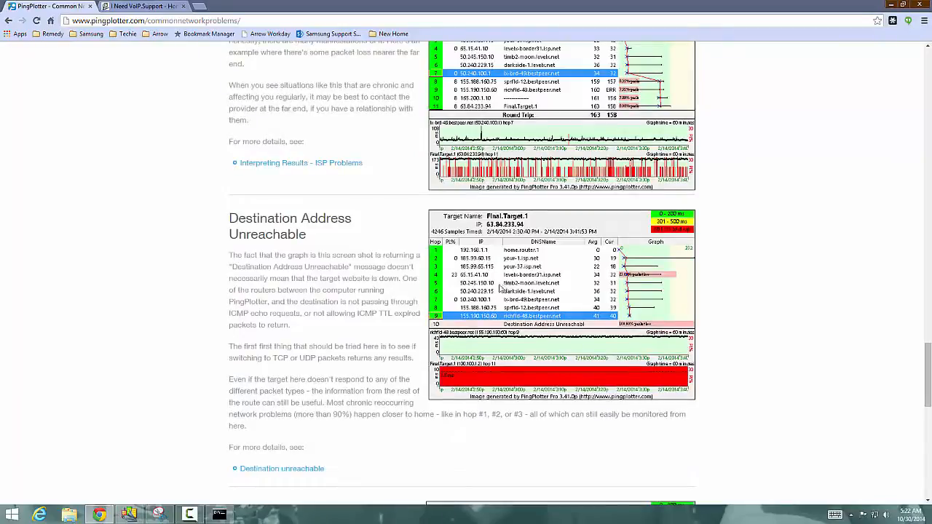
scroll(501, 289, "down", 3)
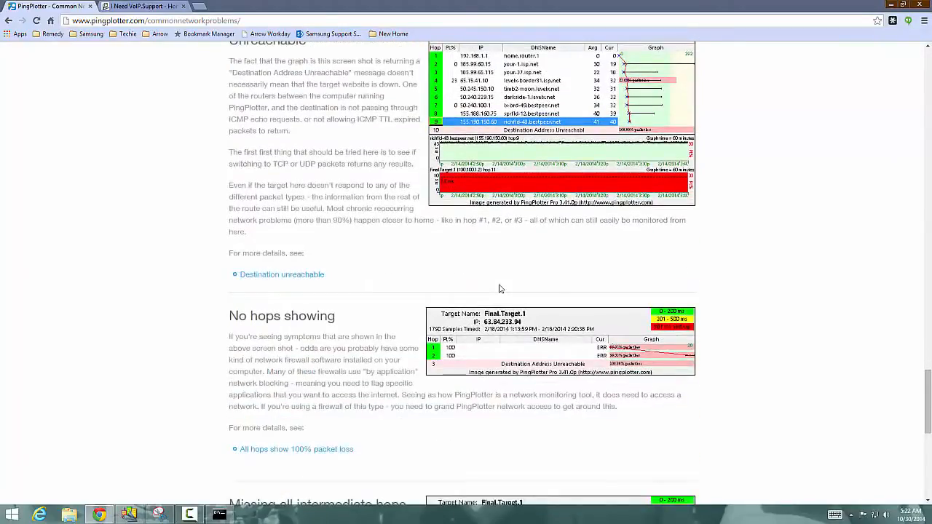
scroll(500, 289, "down", 4)
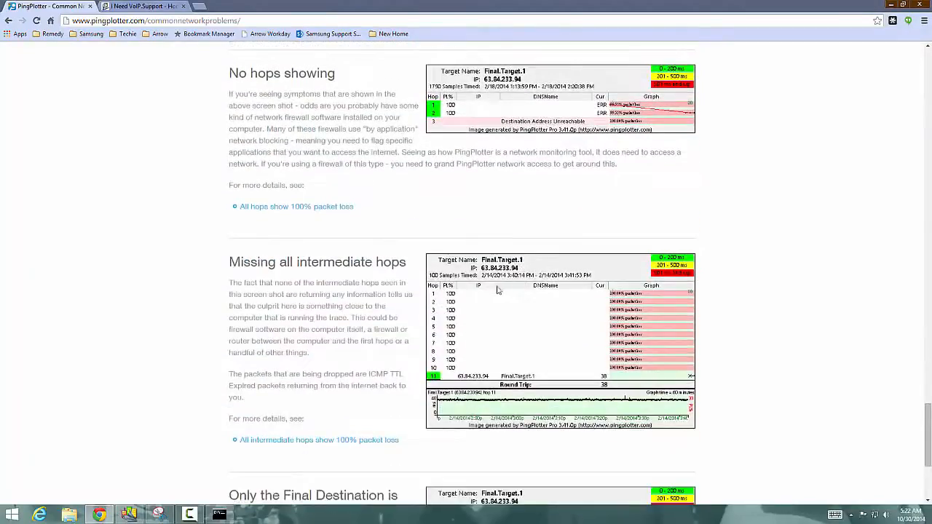
scroll(379, 314, "down", 3)
scroll(379, 316, "up", 15)
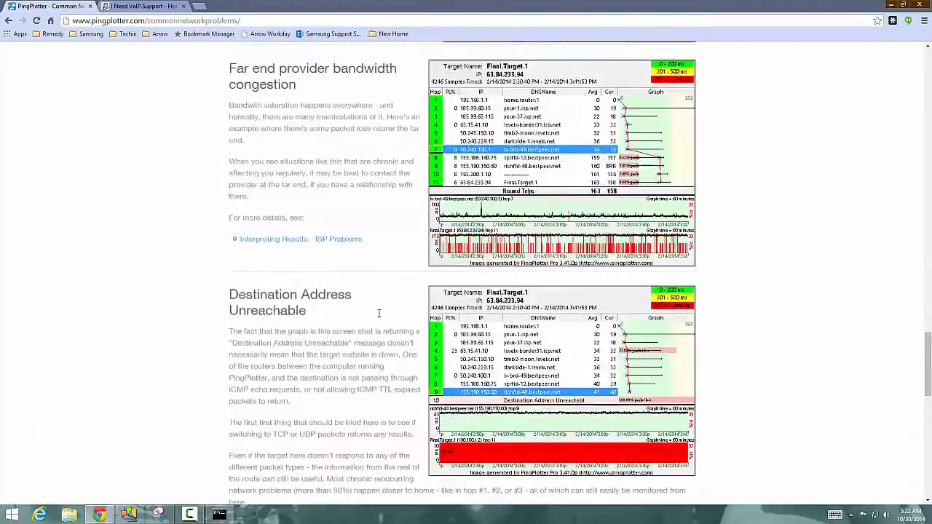
scroll(379, 317, "up", 20)
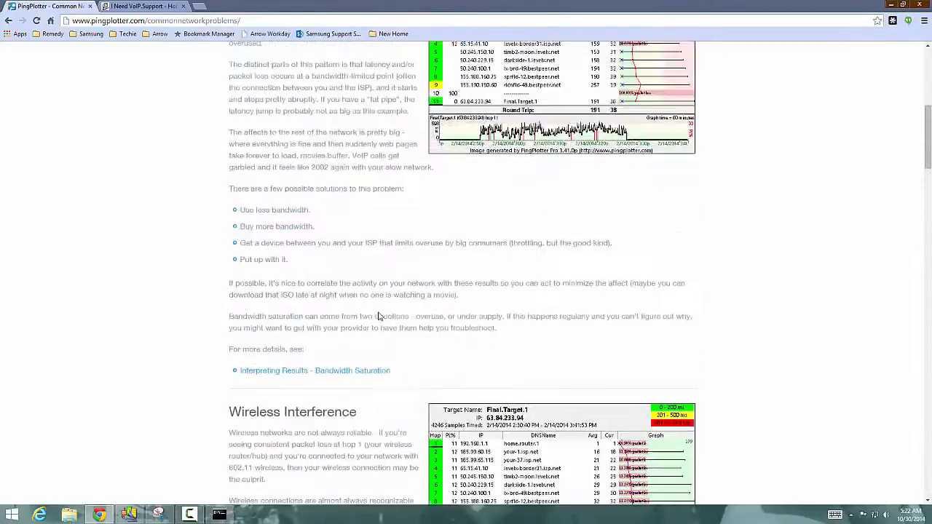
scroll(379, 314, "up", 2)
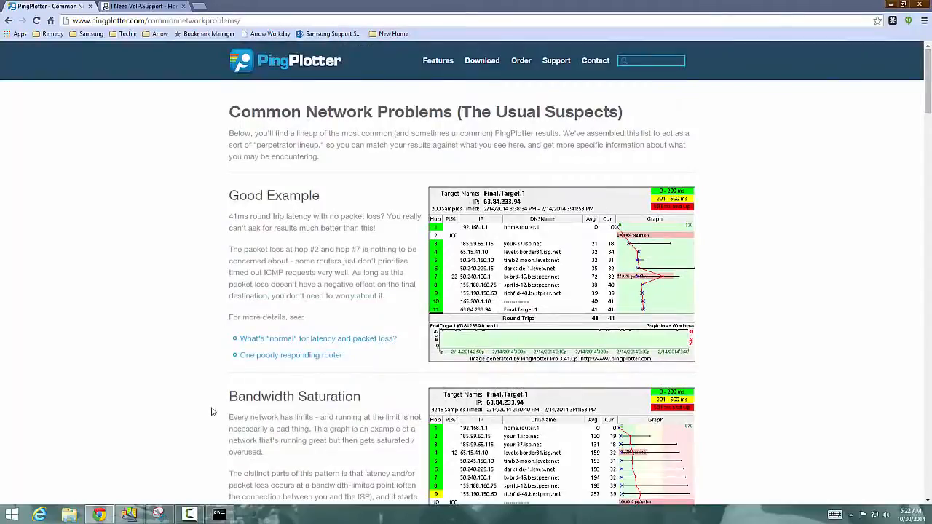
Compare the ineedvoip.support trace in PingPlotter with the Snipping Tool's delay, jitter and packet loss guidelines, and select hop 9
left_click(155, 515)
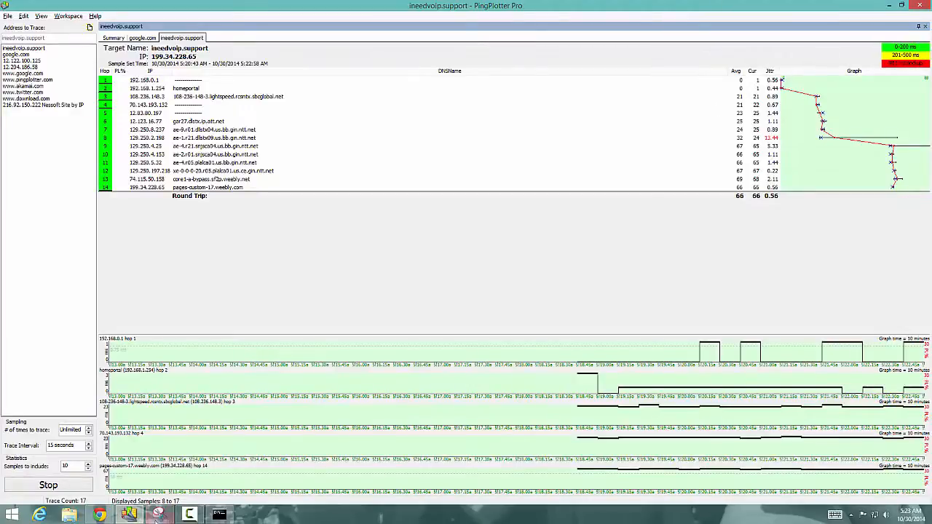
left_click(157, 516)
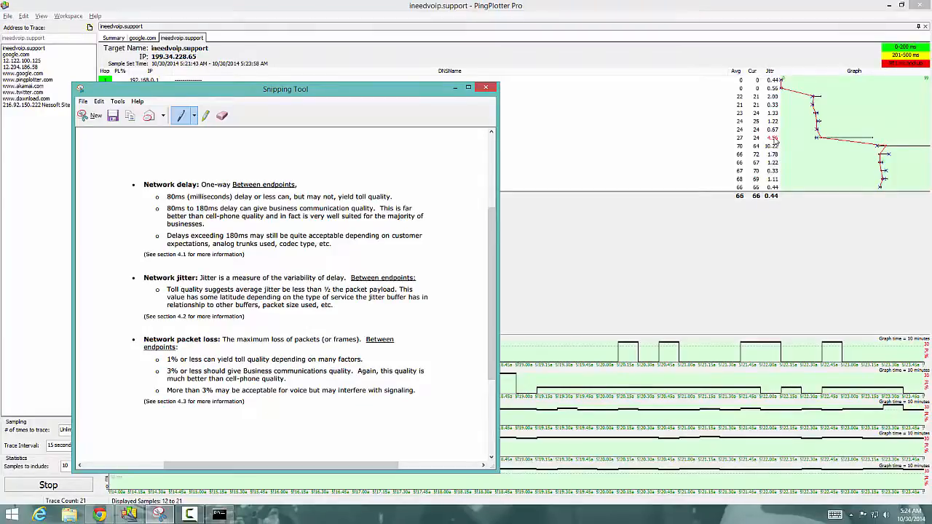
left_click(453, 89)
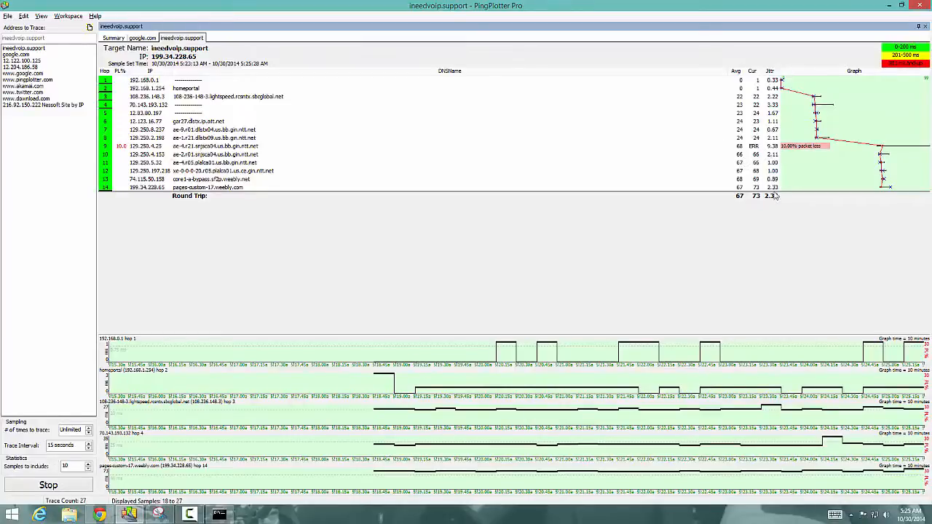
left_click(744, 148)
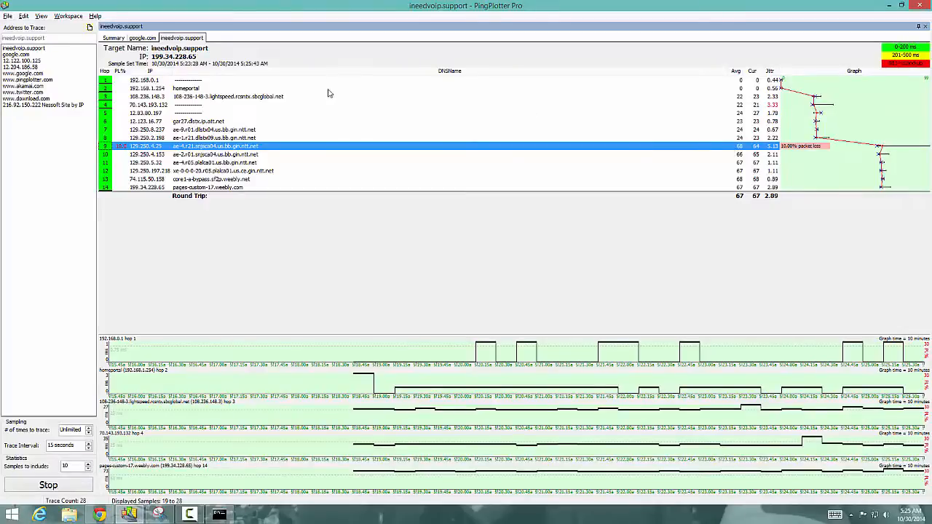
View the options for saving or exporting the trace, and briefly bring up the Snipping Tool guidelines again before minimizing them
left_click(8, 17)
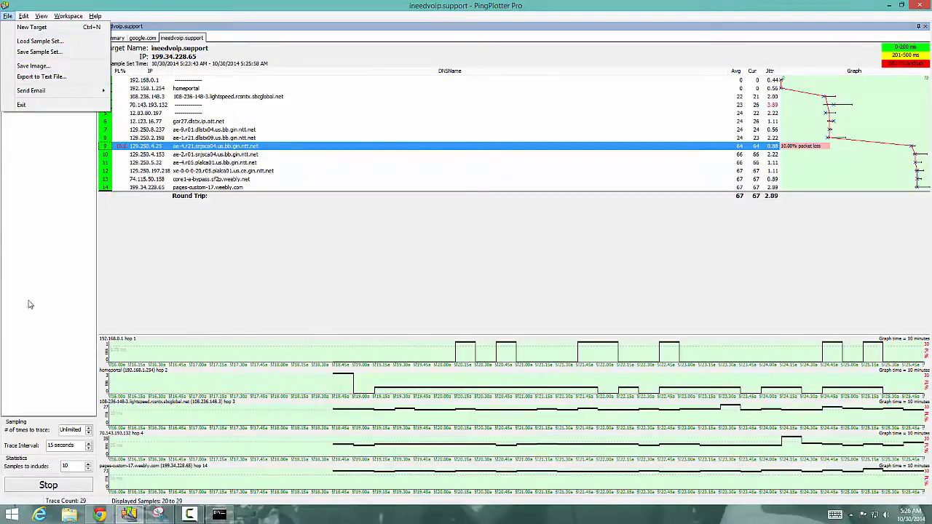
left_click(172, 515)
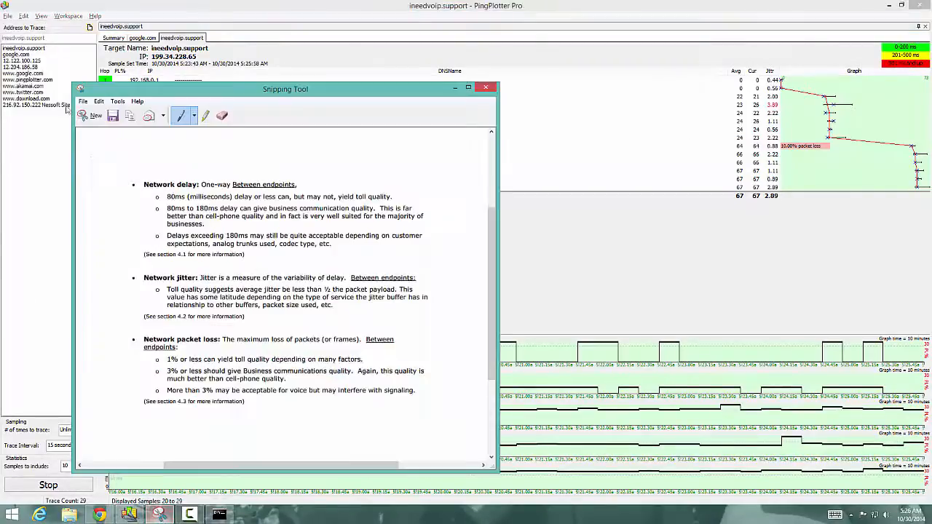
left_click(455, 88)
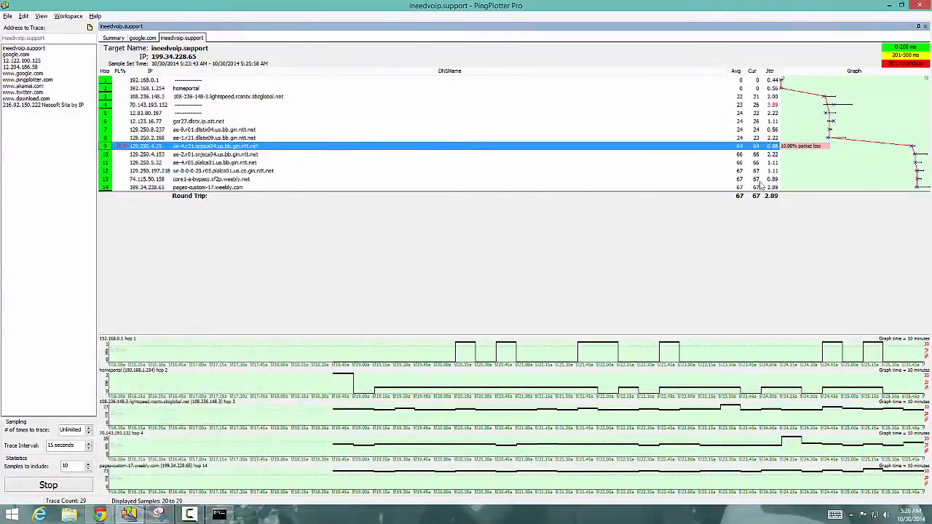
Look through the options for ignoring the first hops, managing workspaces, and saving or exporting the ineedvoip.support trace
left_click(42, 16)
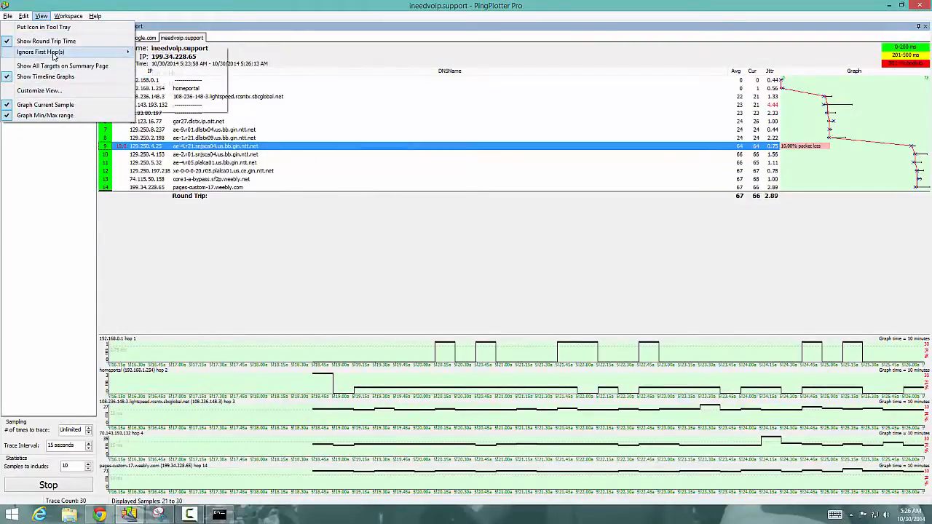
mouse_move(54, 56)
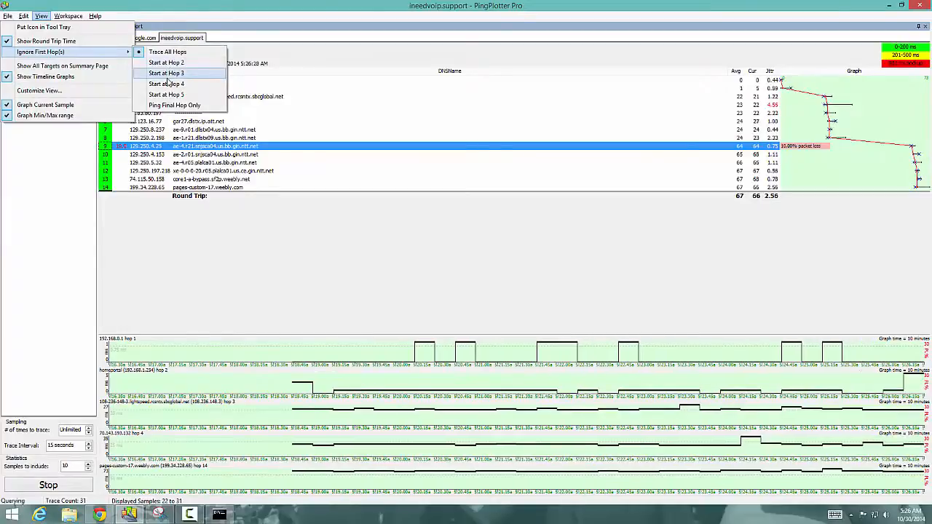
left_click(374, 243)
left_click(67, 16)
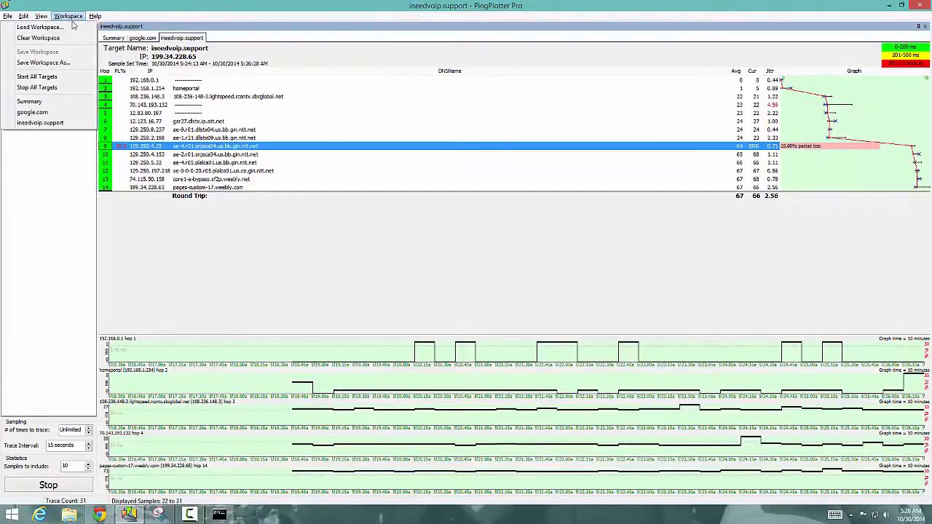
left_click(261, 260)
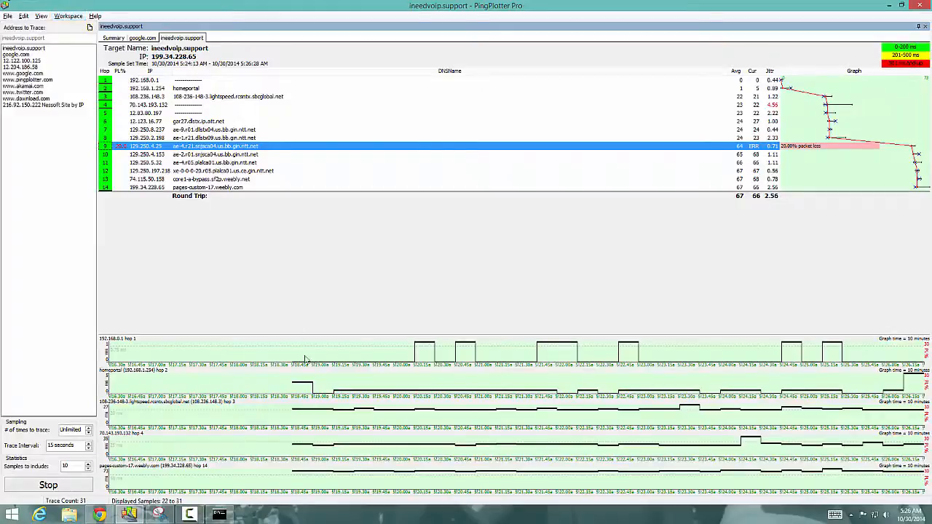
mouse_move(245, 380)
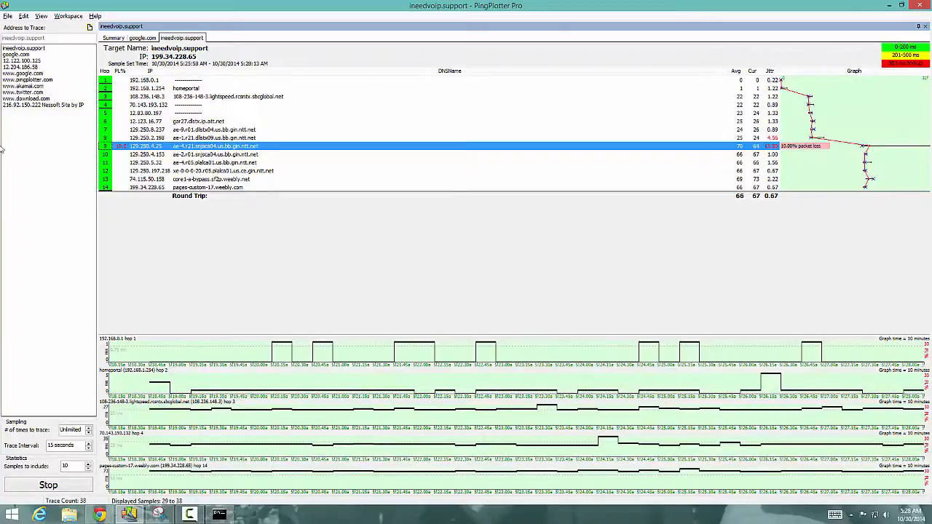
left_click(8, 16)
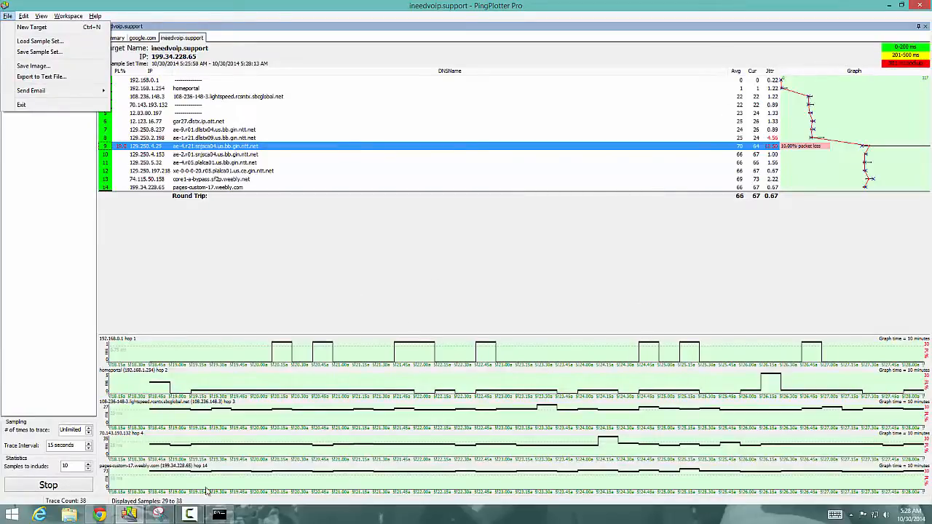
Try a 7 days time span on the hop timeline graphs, and settle on 30 minutes
right_click(179, 354)
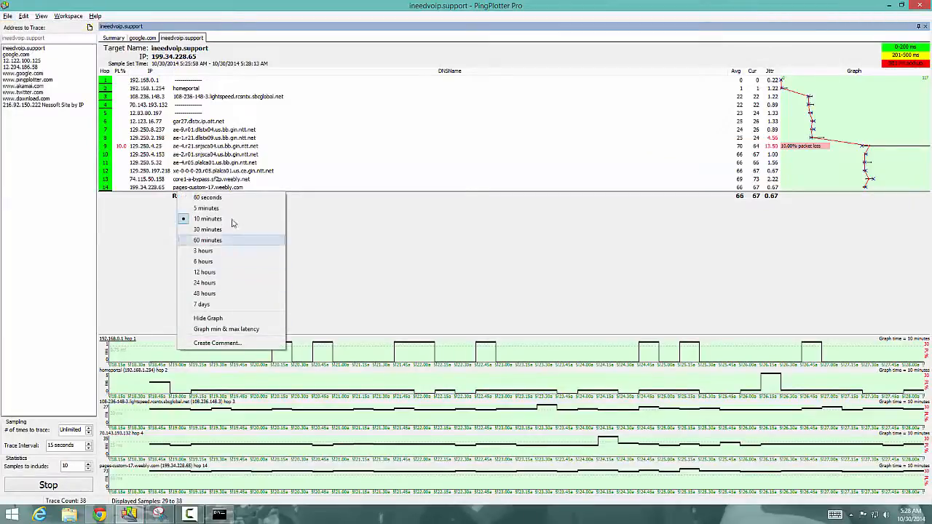
left_click(214, 307)
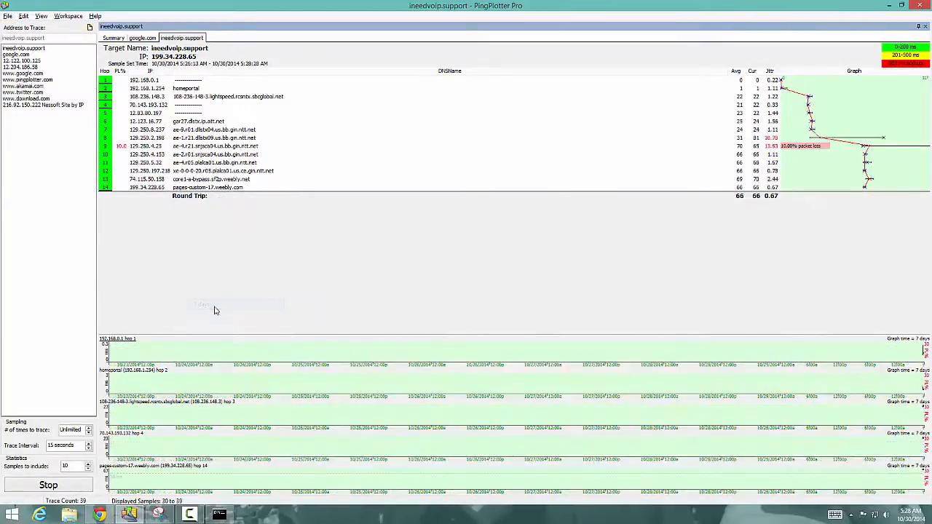
right_click(211, 352)
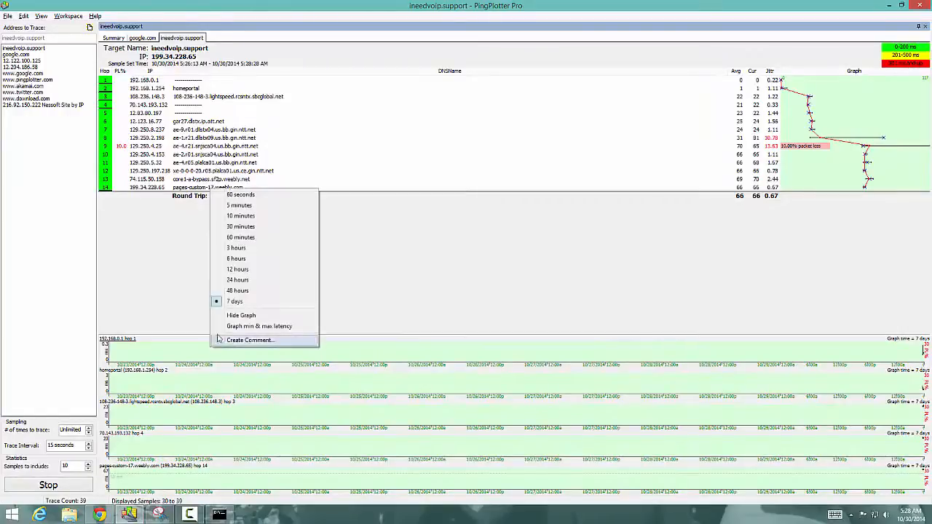
left_click(233, 227)
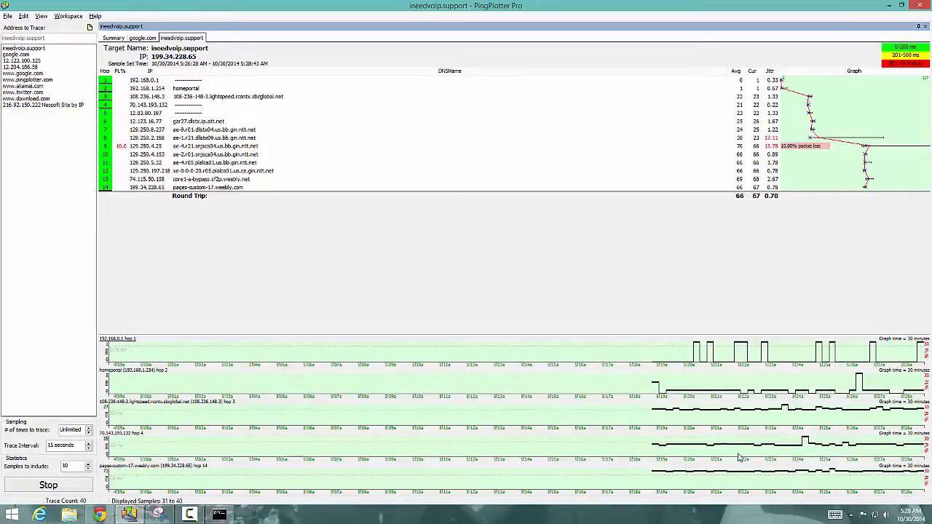
mouse_move(672, 458)
mouse_move(228, 385)
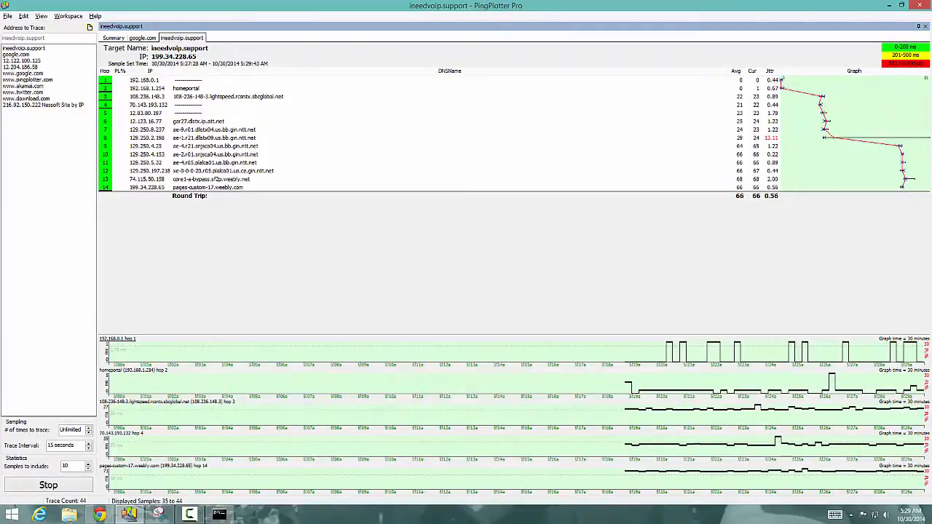
Select hop 8 in the trace, and briefly check the help options and Chrome's Common Network Problems page before returning to PingPlotter
left_click(757, 139)
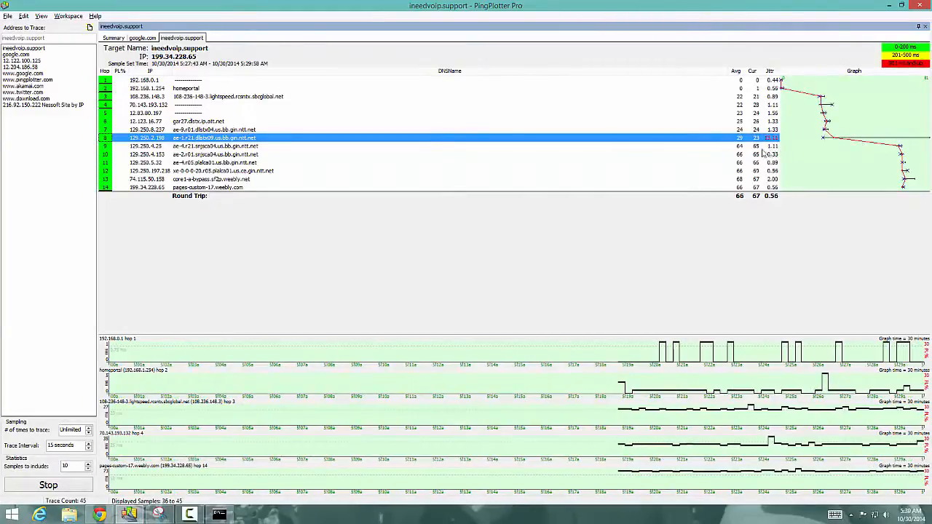
left_click(67, 15)
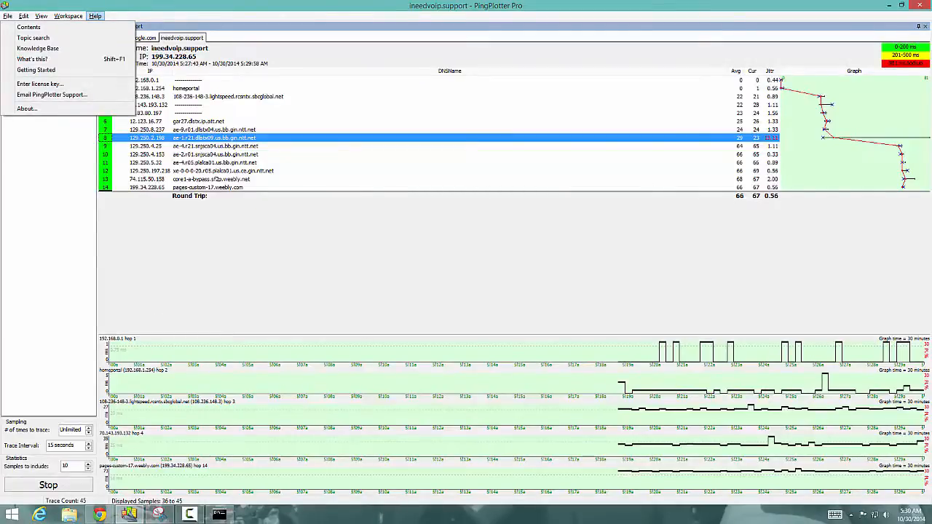
left_click(100, 515)
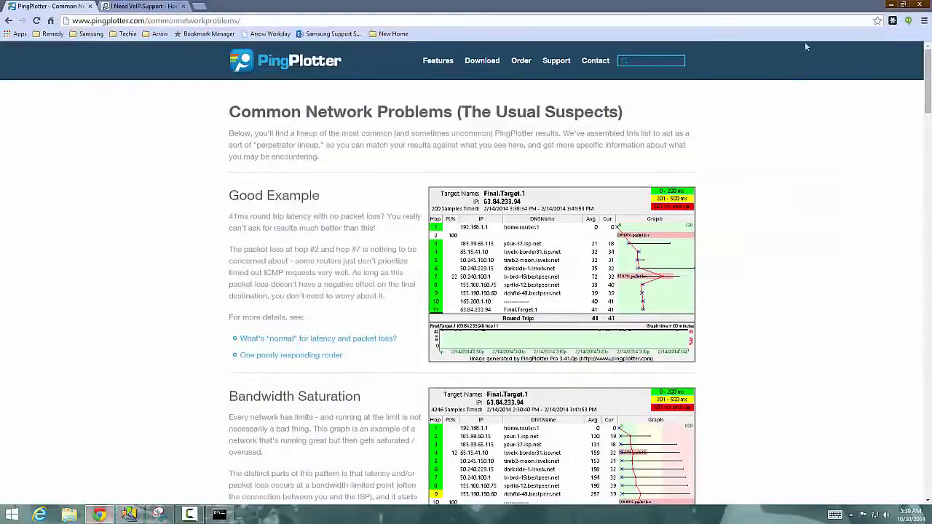
left_click(890, 6)
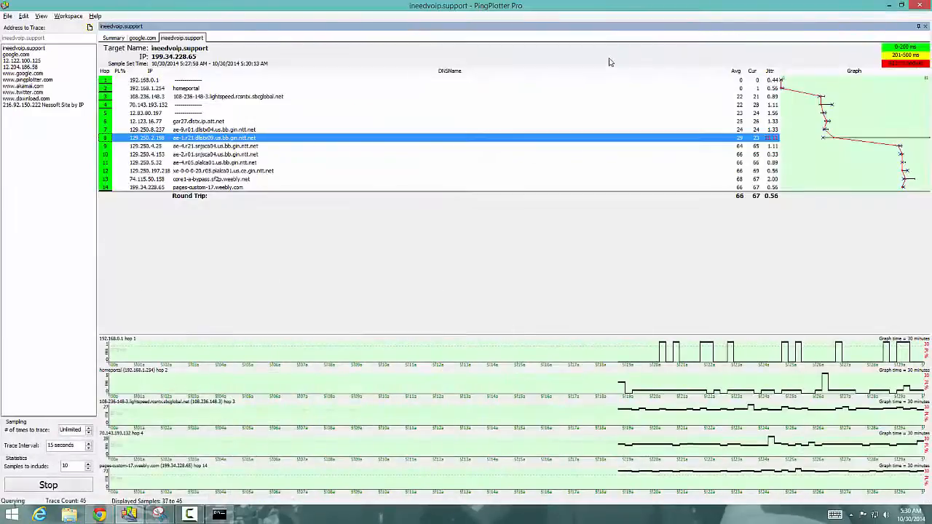